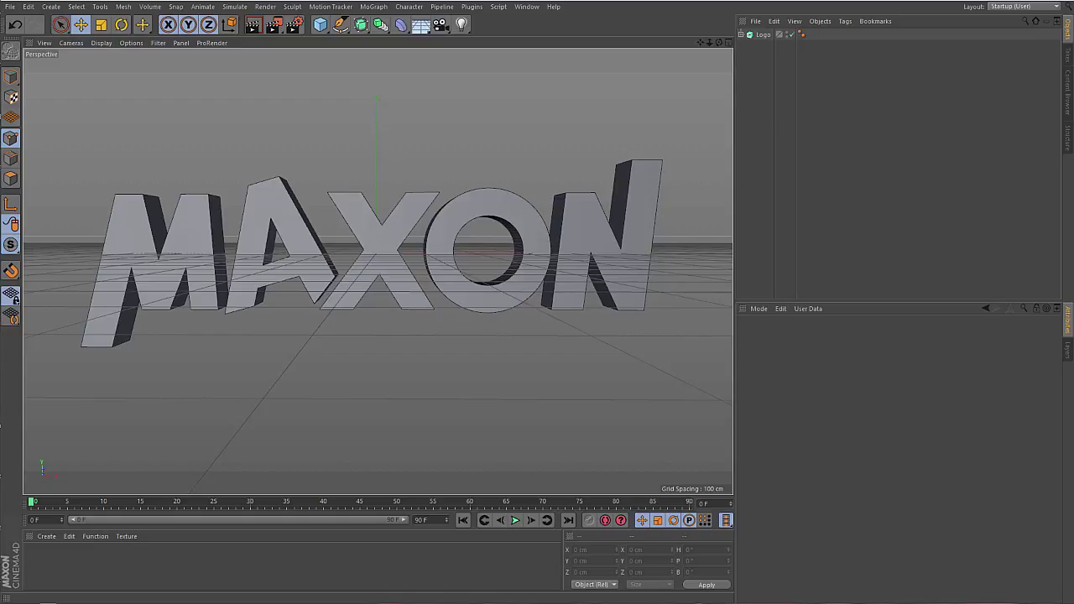
Convert the extruded Logo into an editable polygon copy with Current State to Object.
left_click(762, 35)
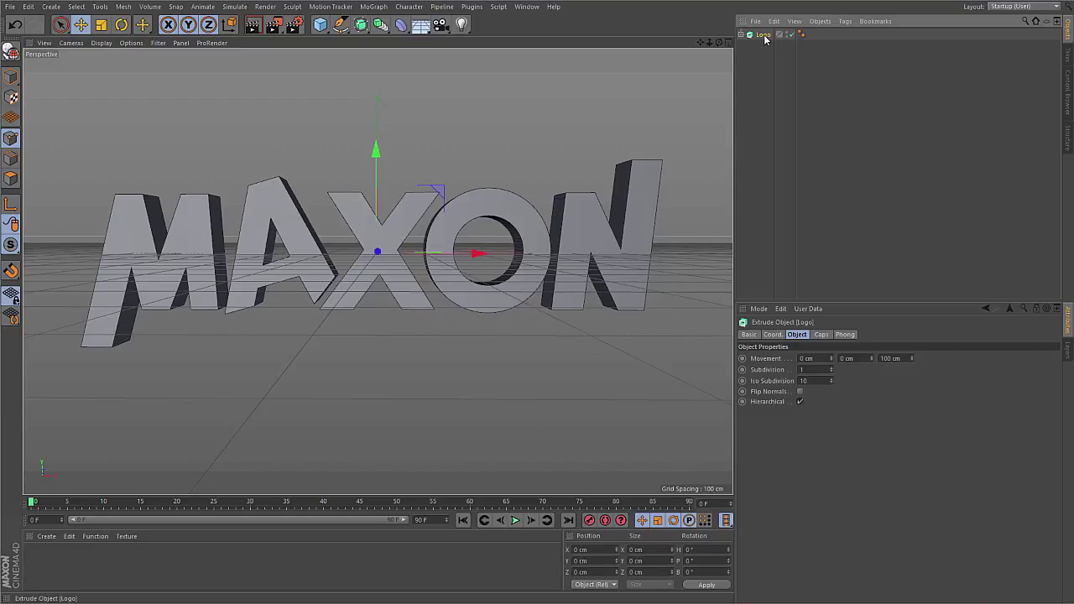
right_click(764, 36)
left_click(807, 300)
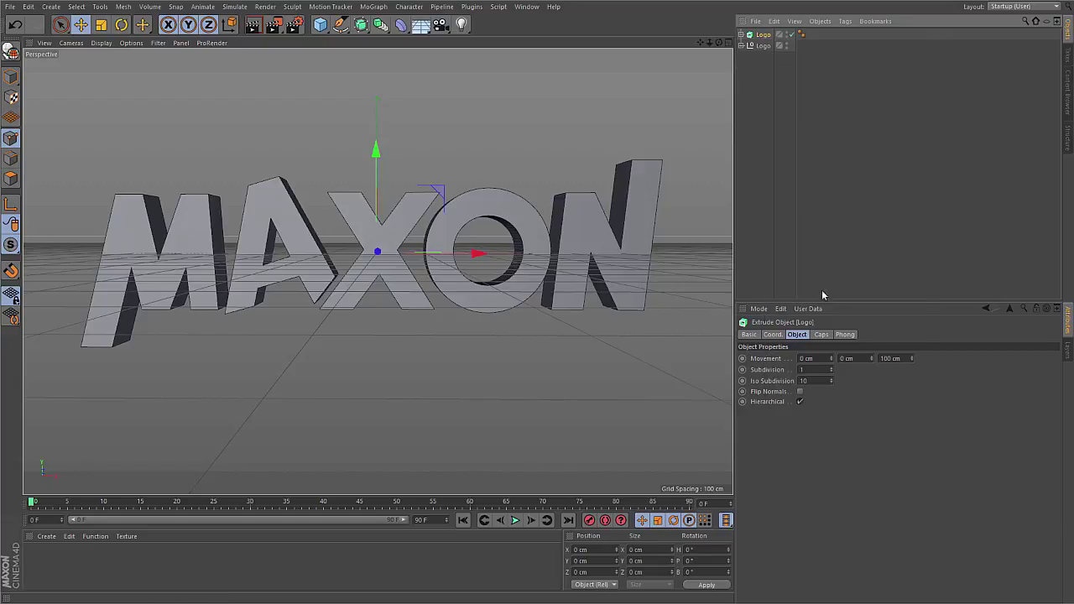
Expand the new Logo copy and its M group to inspect the polygon letter M, then collapse it.
left_click(741, 45)
left_click(753, 57)
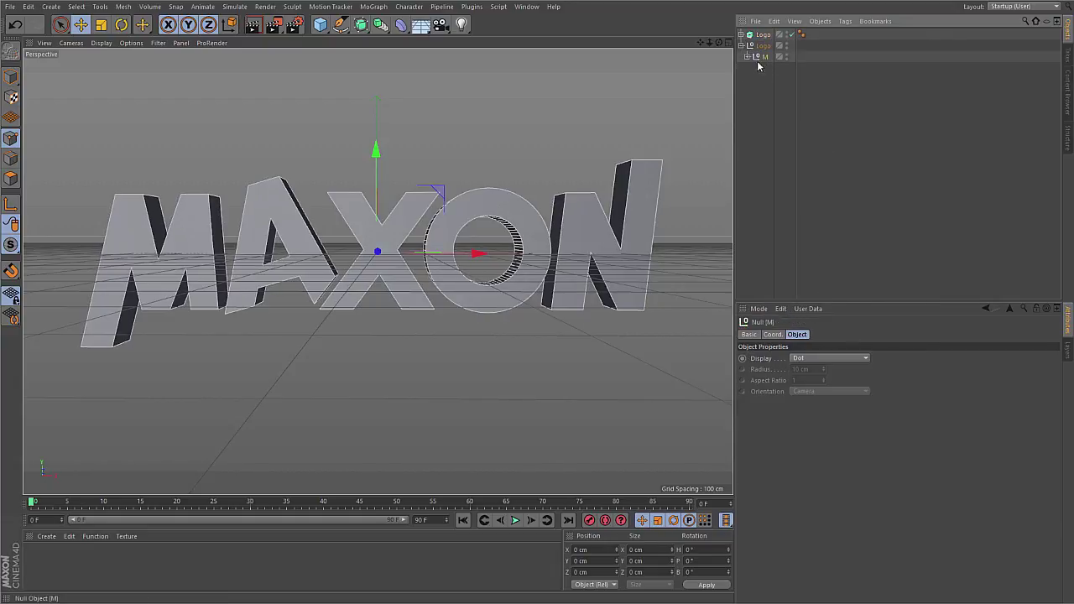
left_click(746, 56)
left_click(770, 68)
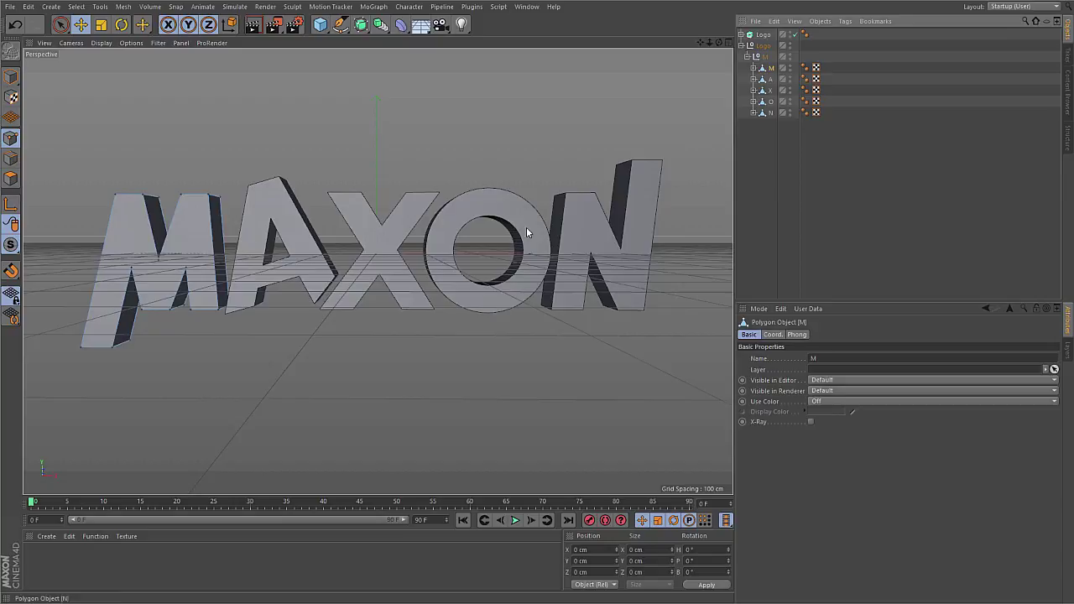
left_click_drag(169, 218, 408, 252, "alt")
scroll(403, 244, "up", 6)
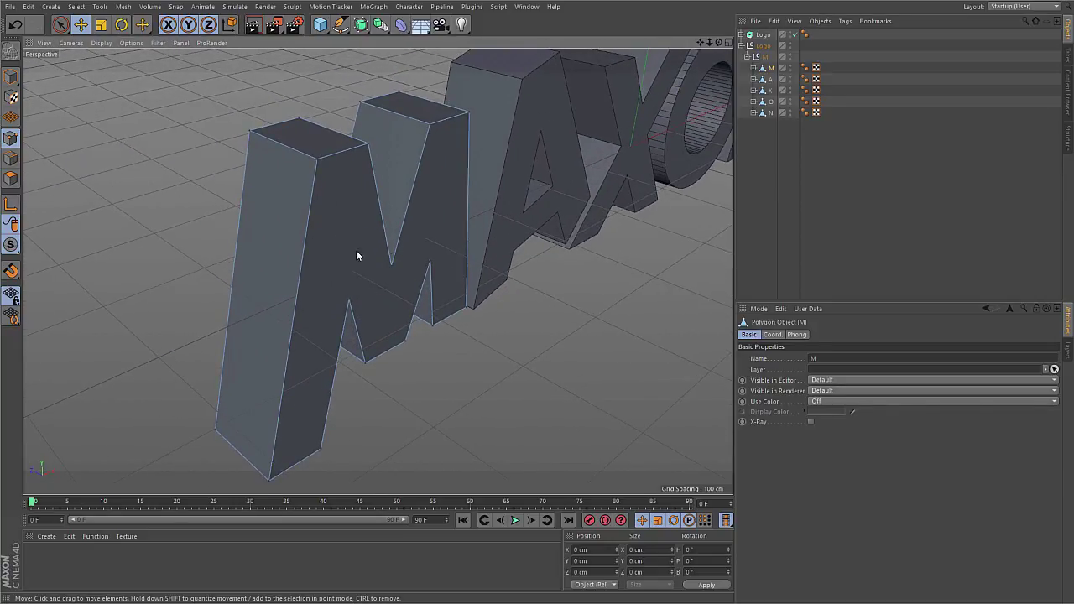
left_click(742, 46)
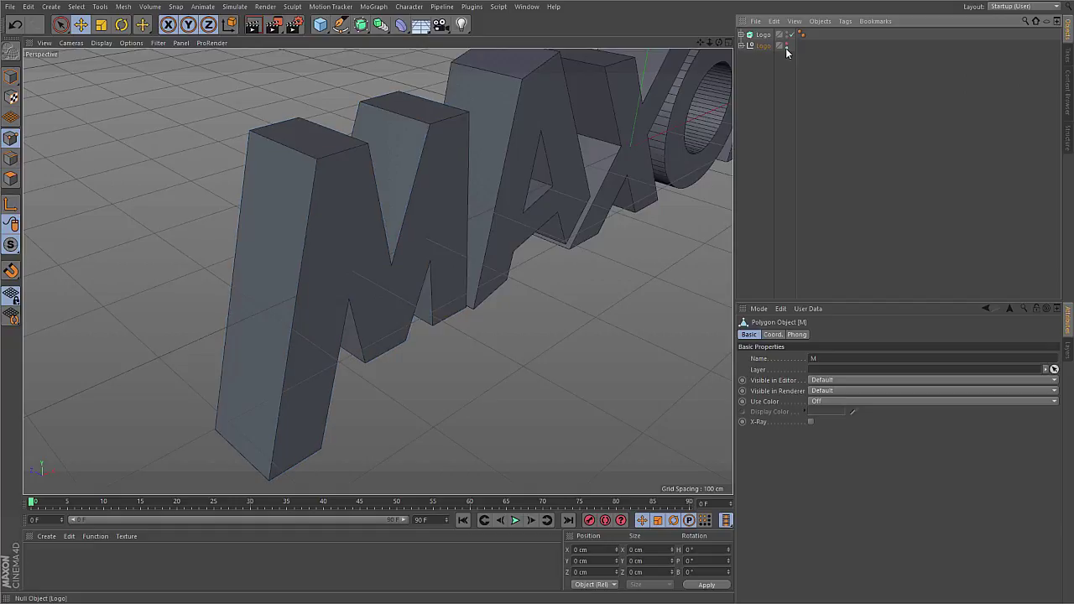
Add a Volume Builder and nest the extruded Logo inside it so MAXON becomes blocky voxels.
left_click(763, 35)
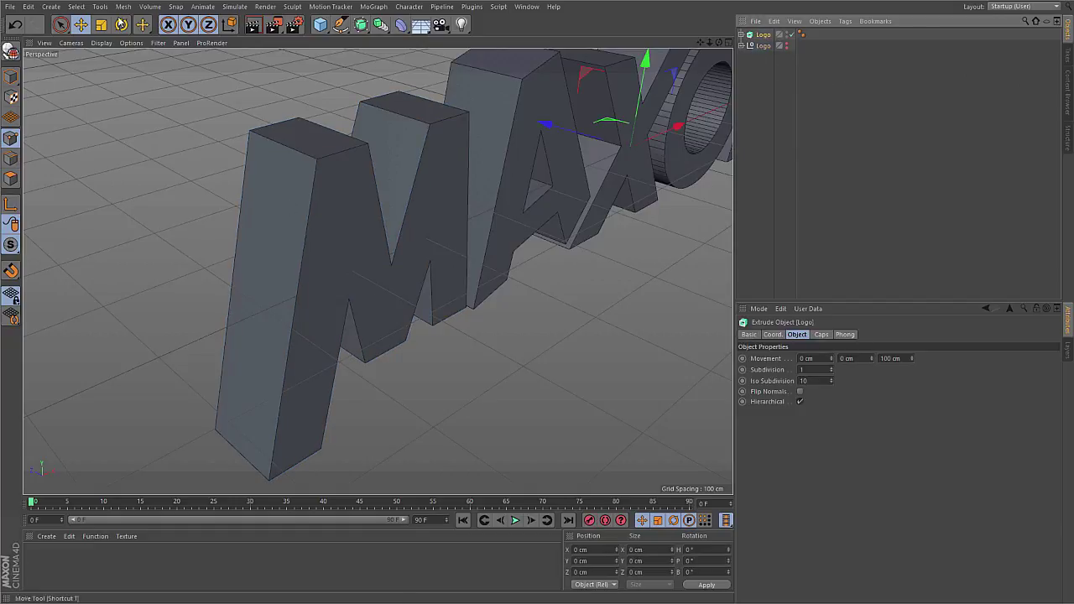
left_click(151, 7)
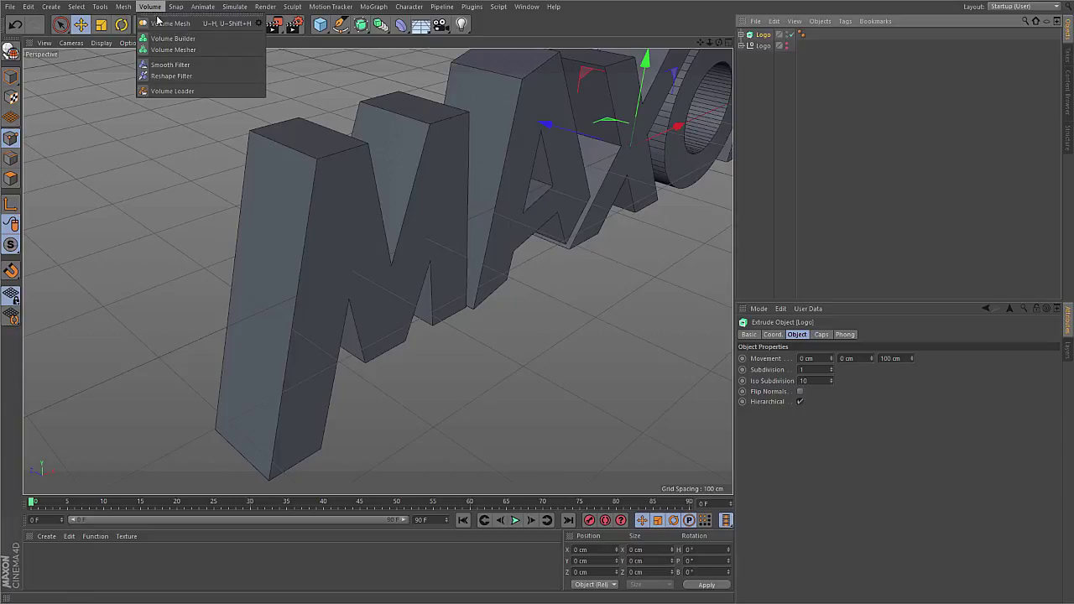
left_click(172, 39)
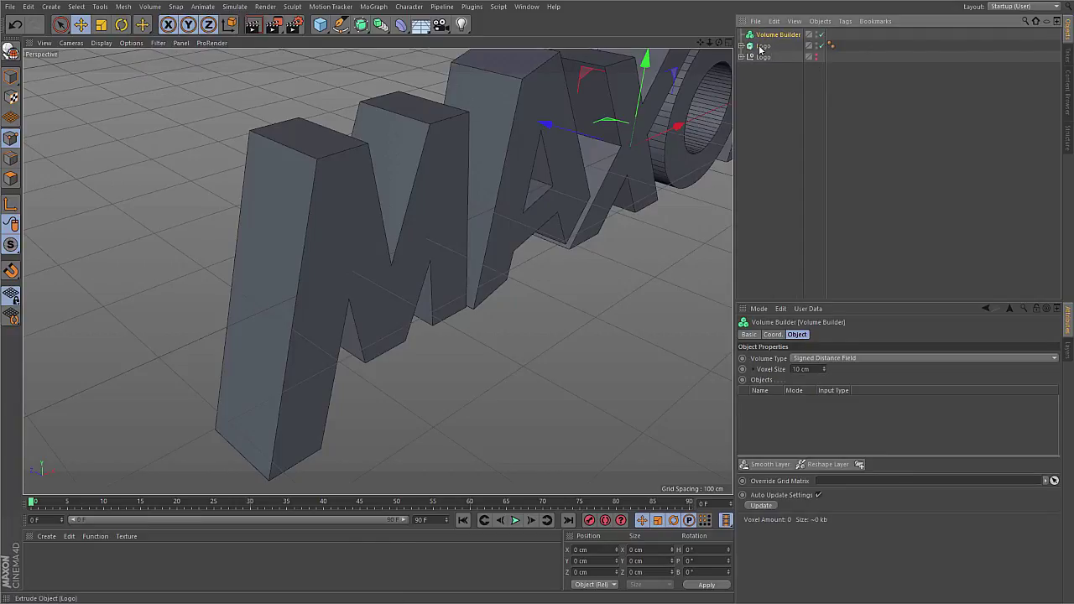
left_click_drag(760, 49, 779, 34)
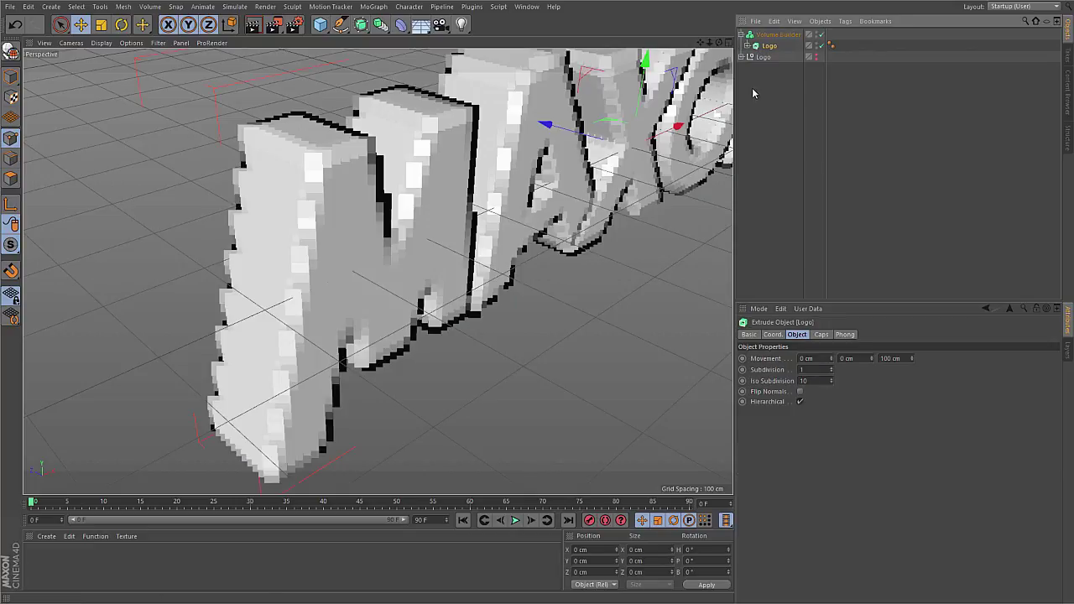
left_click_drag(318, 277, 440, 252, "alt")
scroll(388, 288, "down", 5)
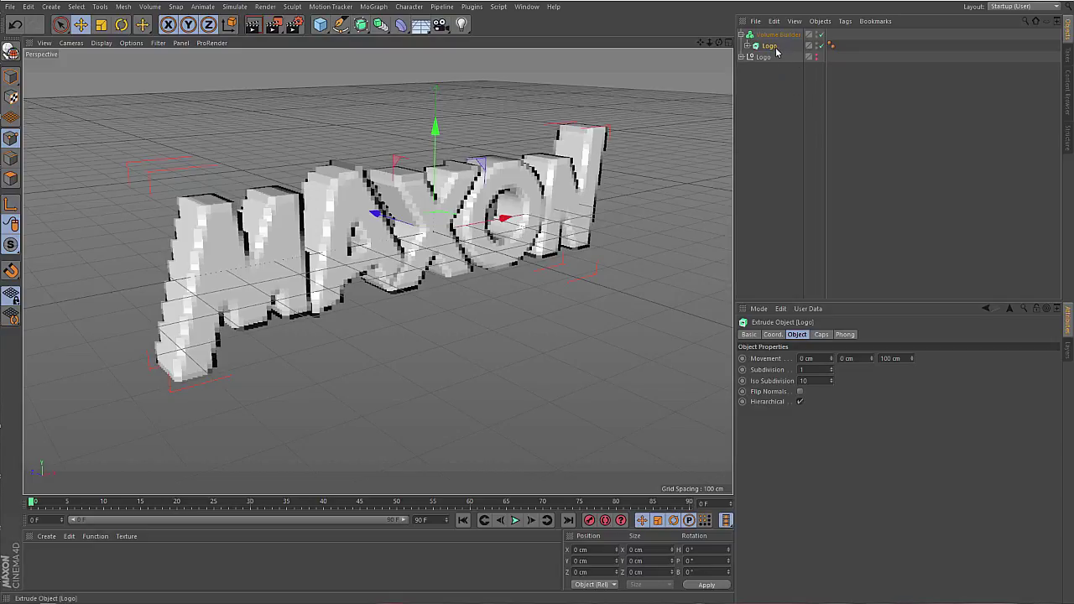
Move the Logo out of the Volume Builder and disable its Extrude to reveal spline outlines.
left_click_drag(802, 47, 766, 76)
left_click(766, 76)
left_click(741, 57)
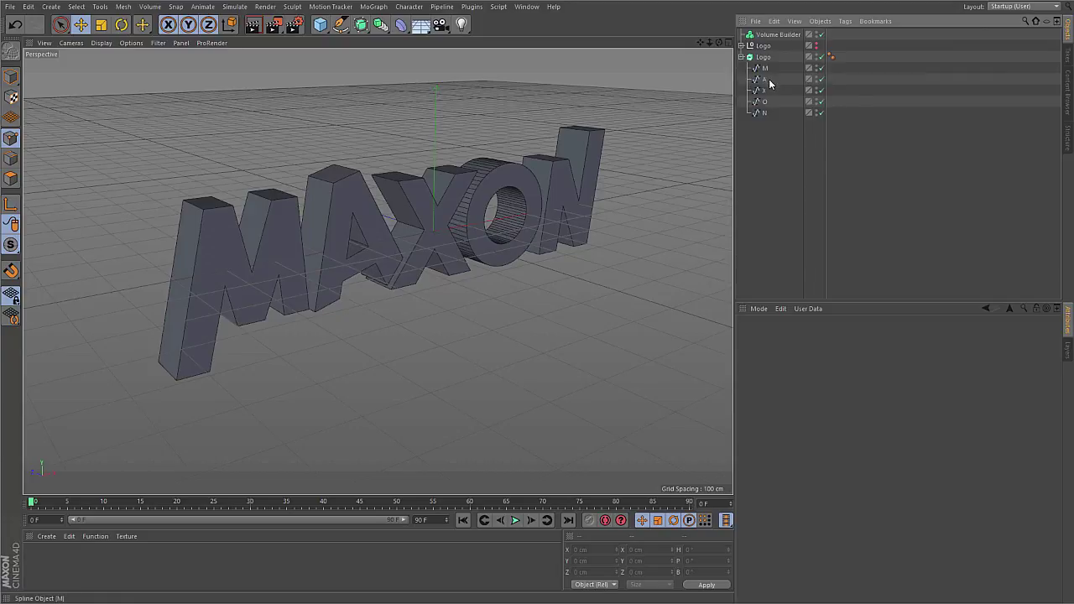
left_click(764, 68)
Select the M spline and pick its top point from a near eye-level front view.
left_click(821, 57)
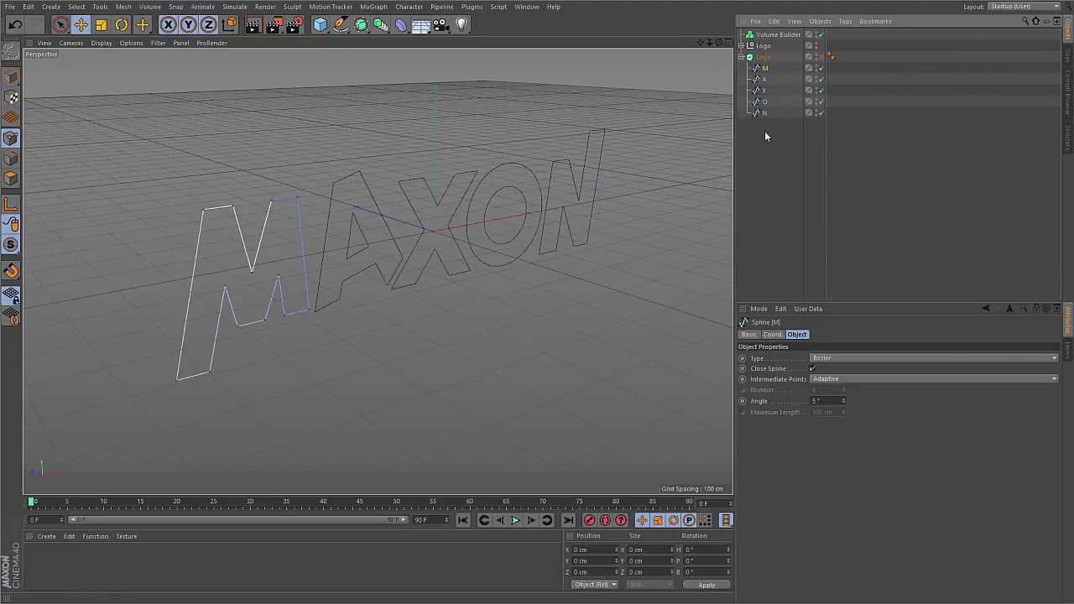
left_click_drag(288, 272, 342, 235, "alt")
scroll(354, 230, "up", 5)
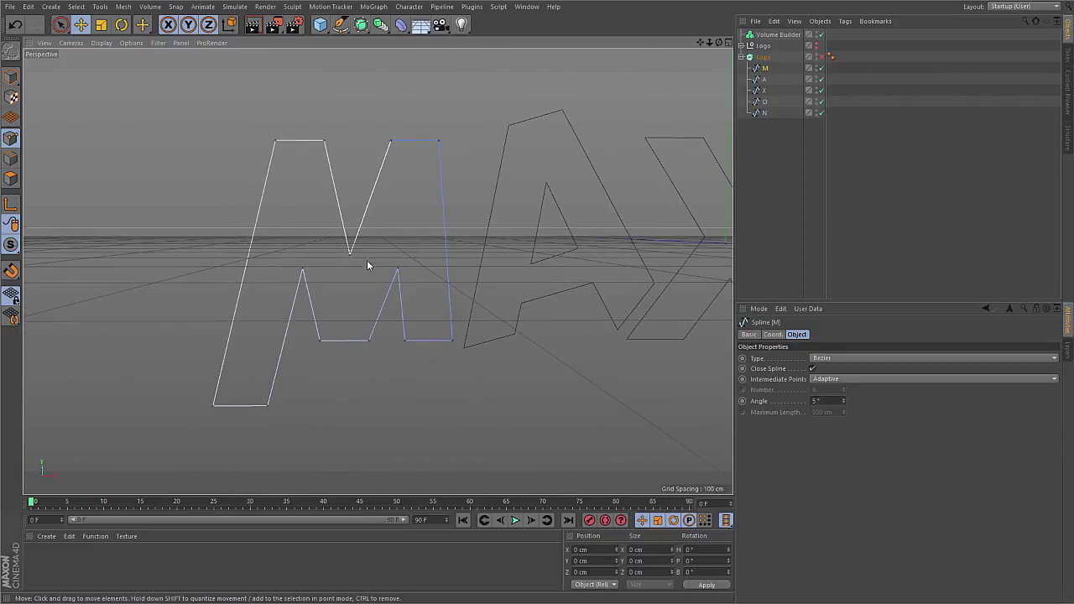
left_click_drag(398, 163, 388, 144, "alt")
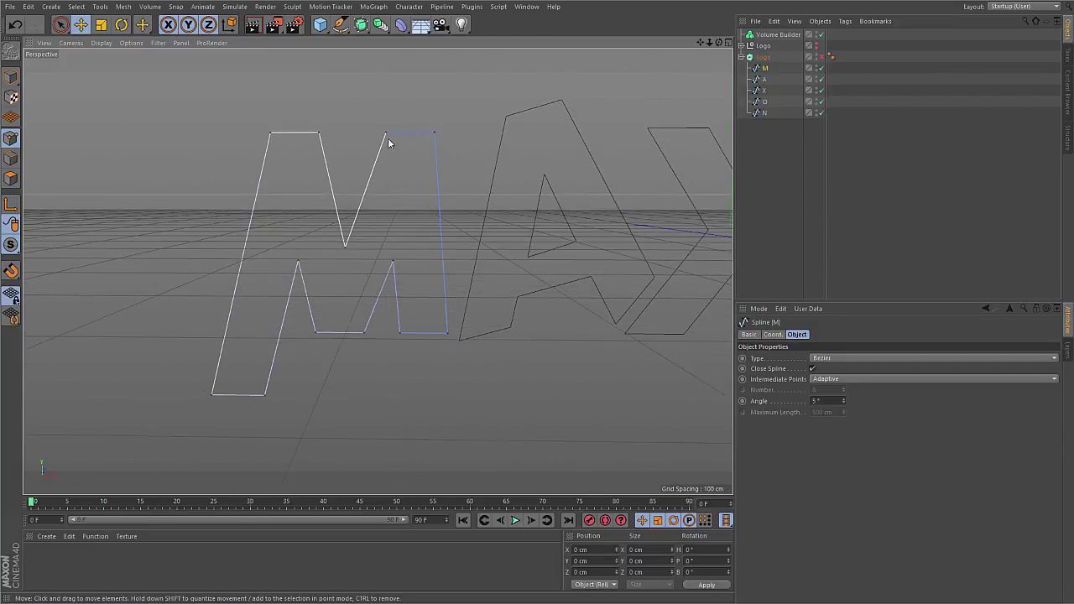
left_click(386, 136)
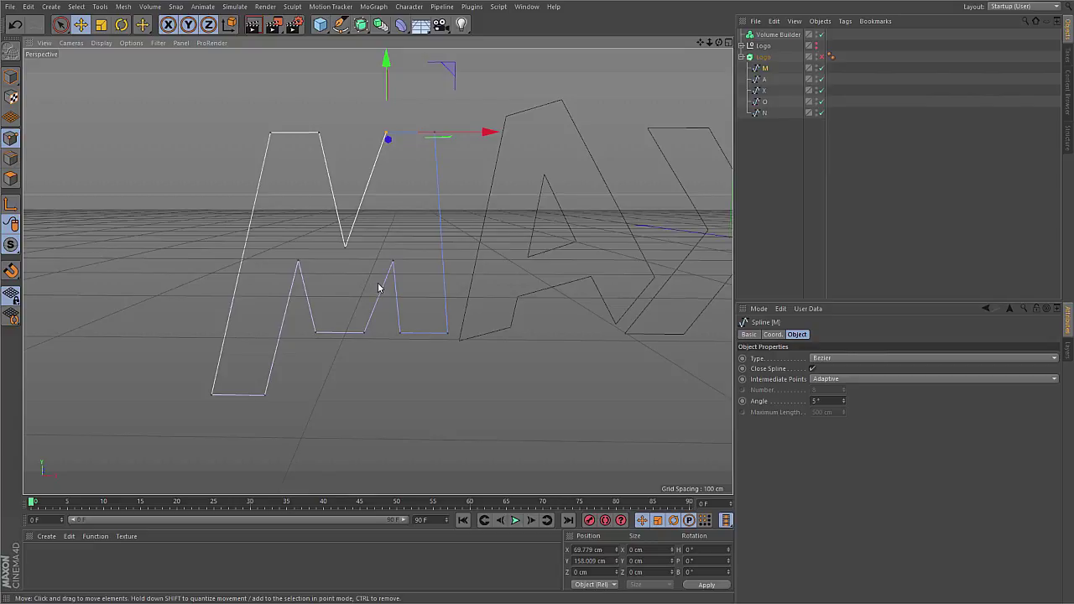
left_click(527, 7)
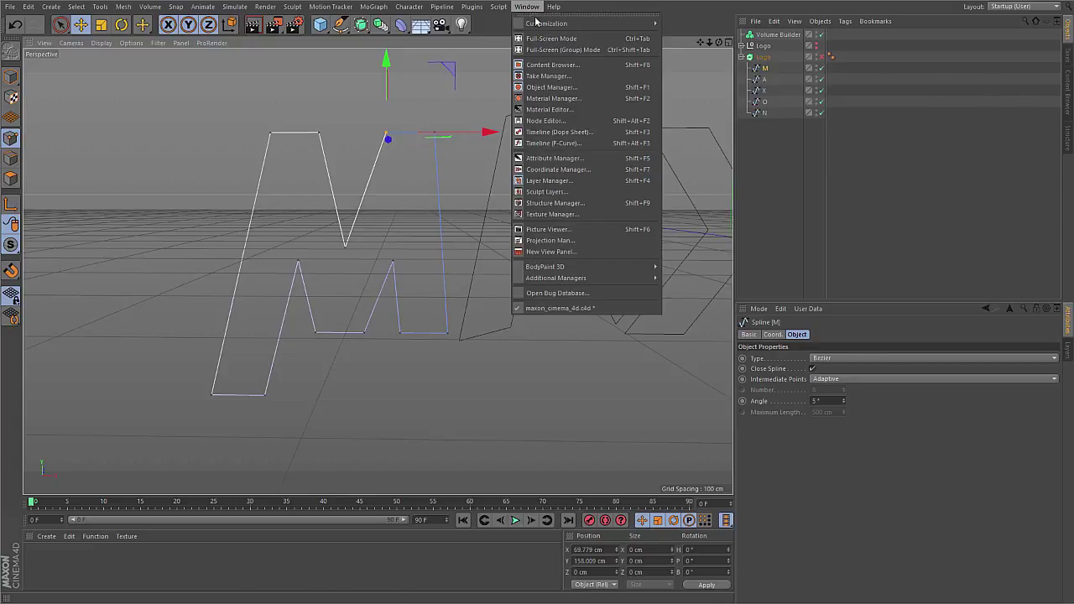
Open maxon_cinema_4d.jpg in the Picture Viewer and zoom to about 619% to see its pixels.
left_click(564, 229)
left_click_drag(691, 220, 668, 215)
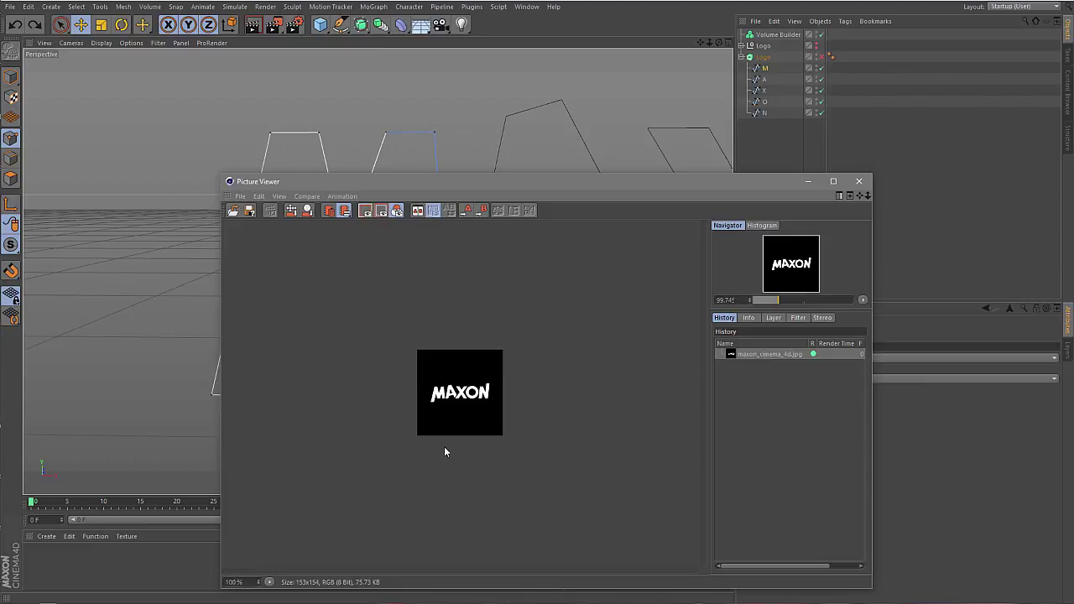
scroll(463, 405, "up", 3)
scroll(463, 404, "up", 10)
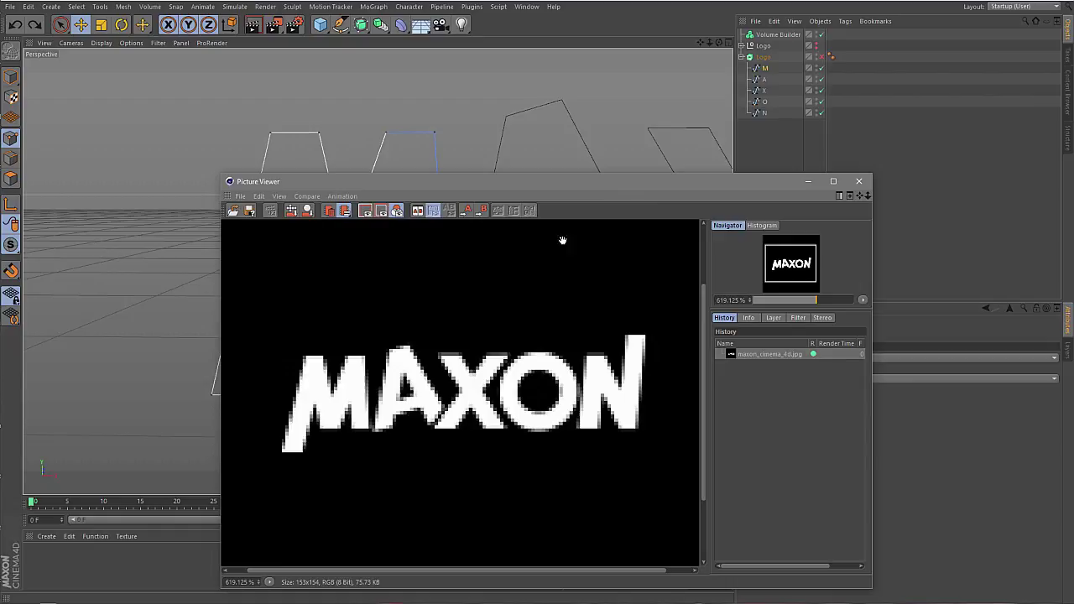
left_click_drag(613, 183, 771, 129)
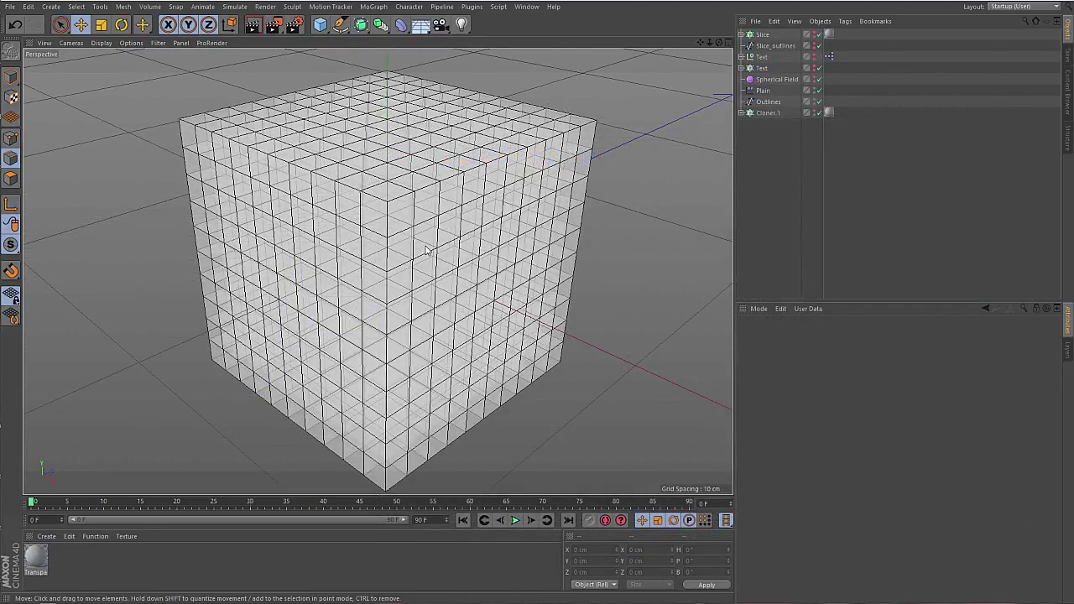
Inspect the grid cube from several angles, then delete Cloner.1's Transparent texture tag.
left_click_drag(395, 249, 355, 190, "alt")
middle_click_drag(381, 198, 380, 218, "alt")
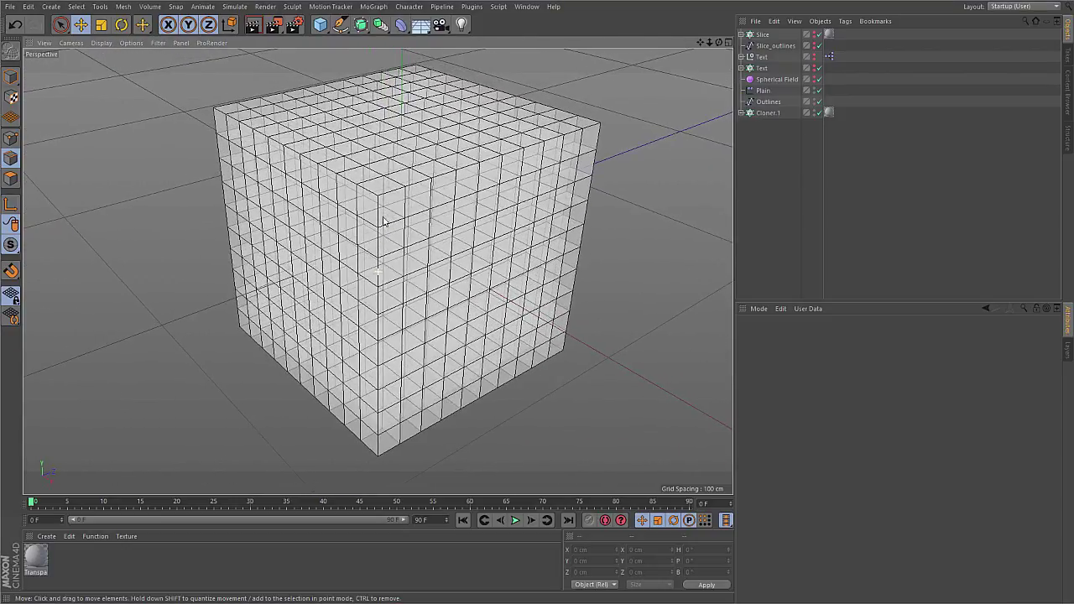
scroll(382, 233, "up", 5)
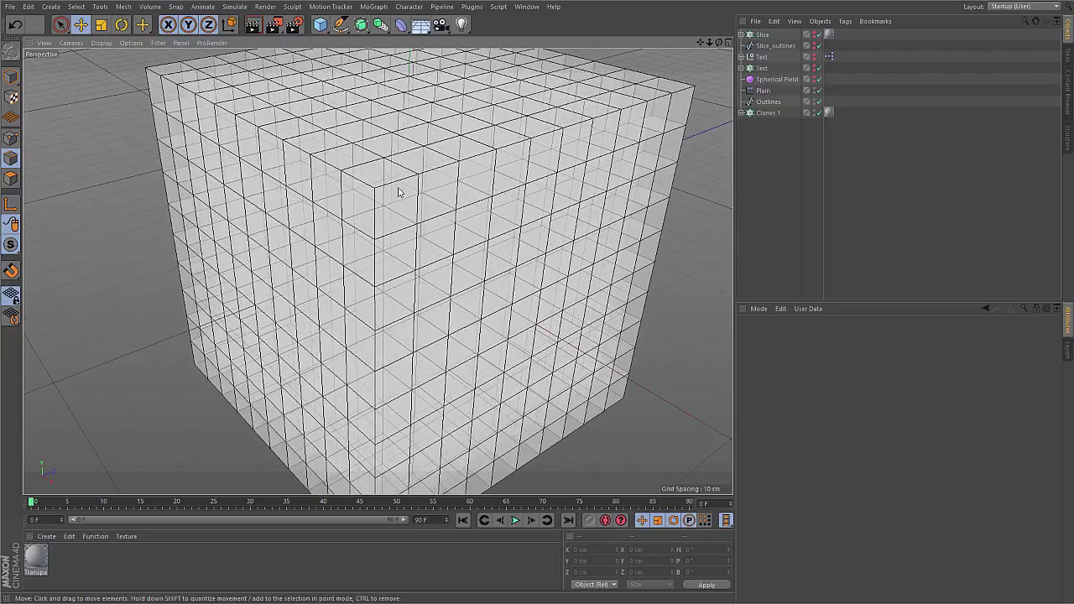
middle_click_drag(383, 220, 405, 214, "alt")
left_click_drag(398, 205, 489, 177, "alt")
scroll(478, 197, "down", 4)
left_click_drag(467, 216, 378, 290, "alt")
scroll(407, 249, "up", 3)
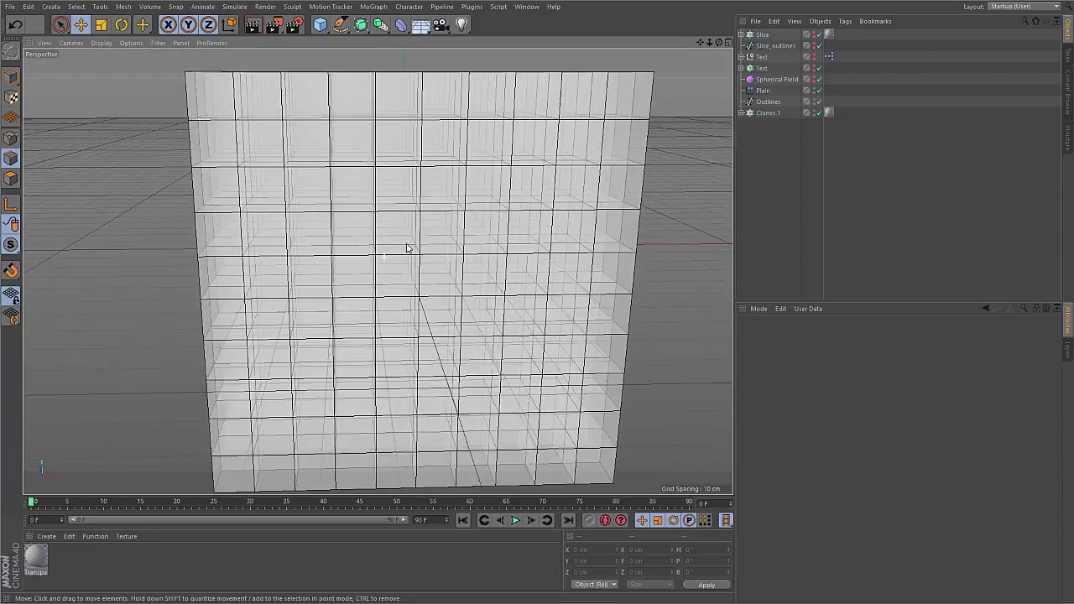
scroll(405, 257, "down", 2)
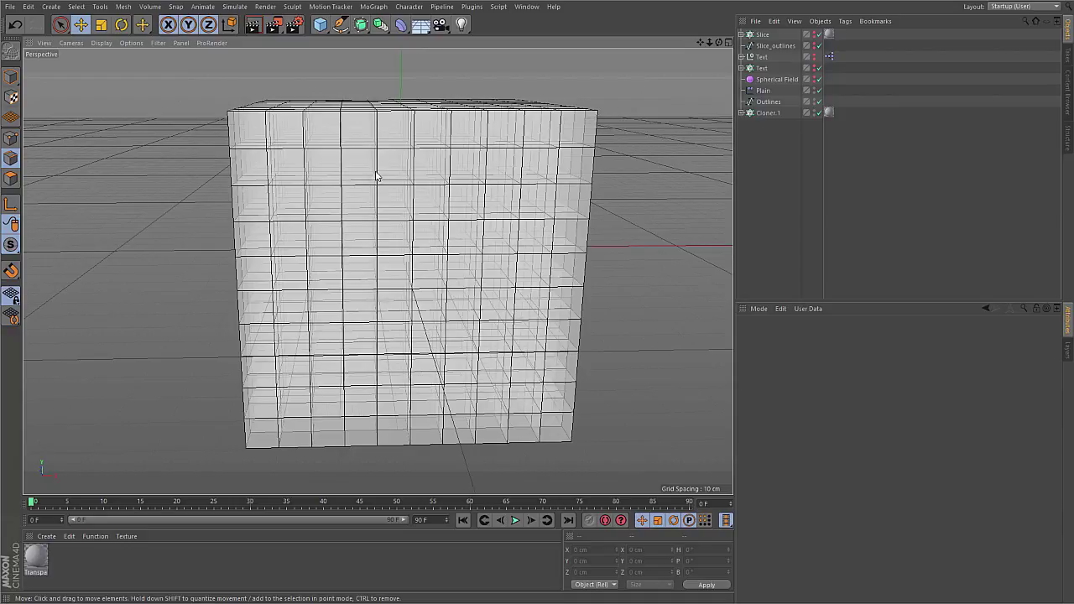
left_click_drag(462, 242, 441, 264, "alt")
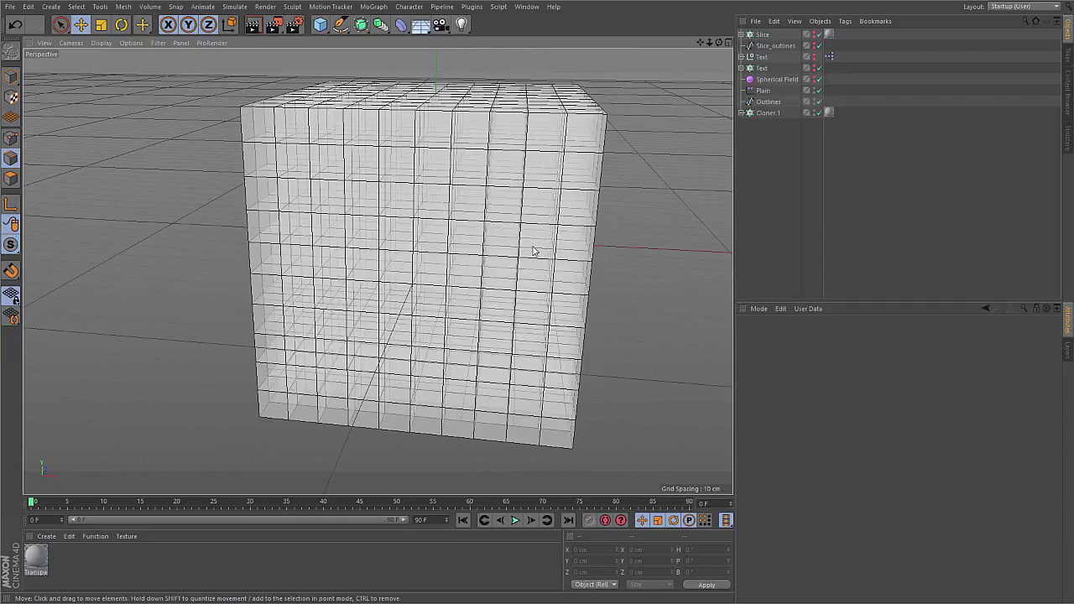
left_click(829, 113)
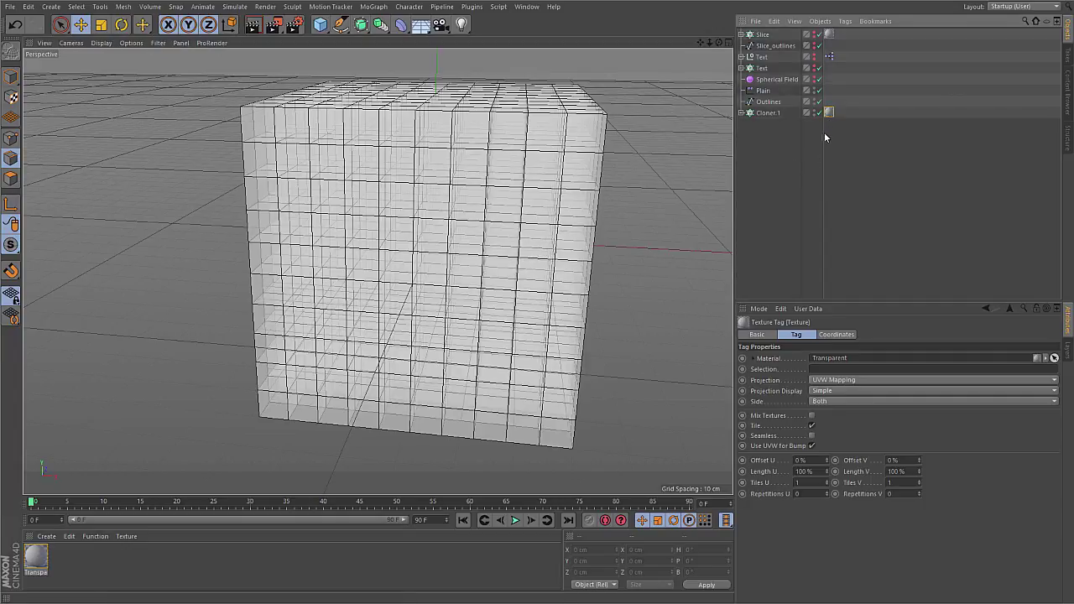
key("Delete")
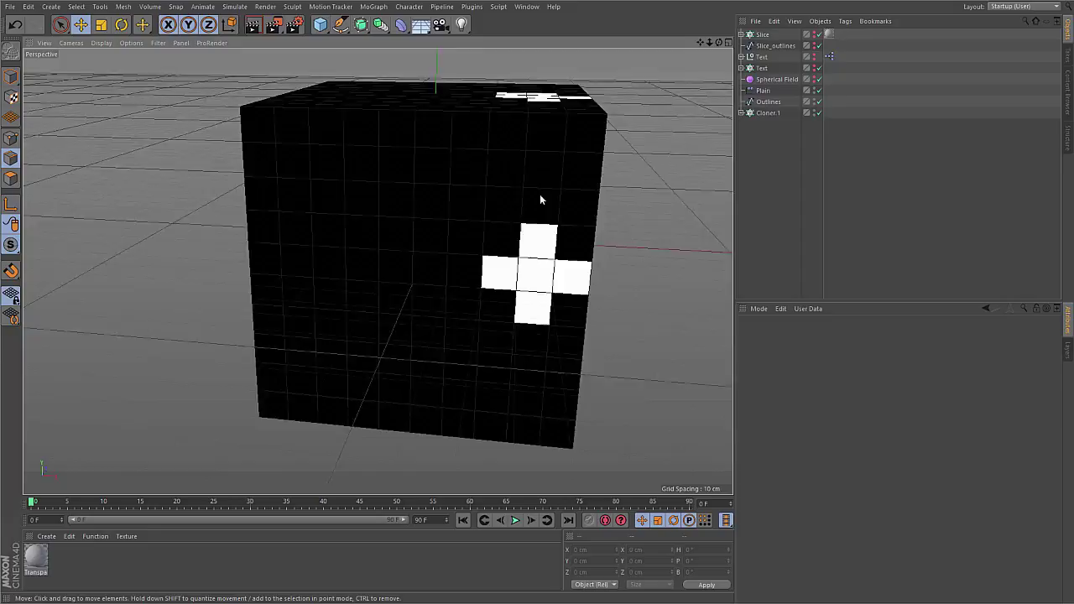
Select the Spherical Field and drag it into the cube until a rounded patch of front cells turns white.
left_click_drag(540, 199, 713, 143, "alt")
left_click(755, 115)
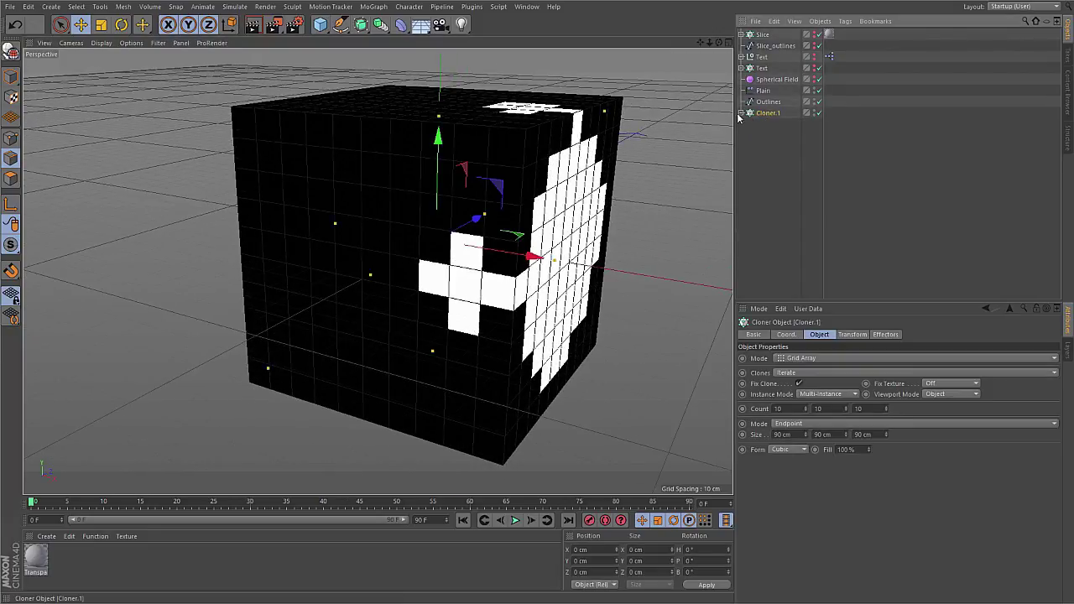
left_click(771, 80)
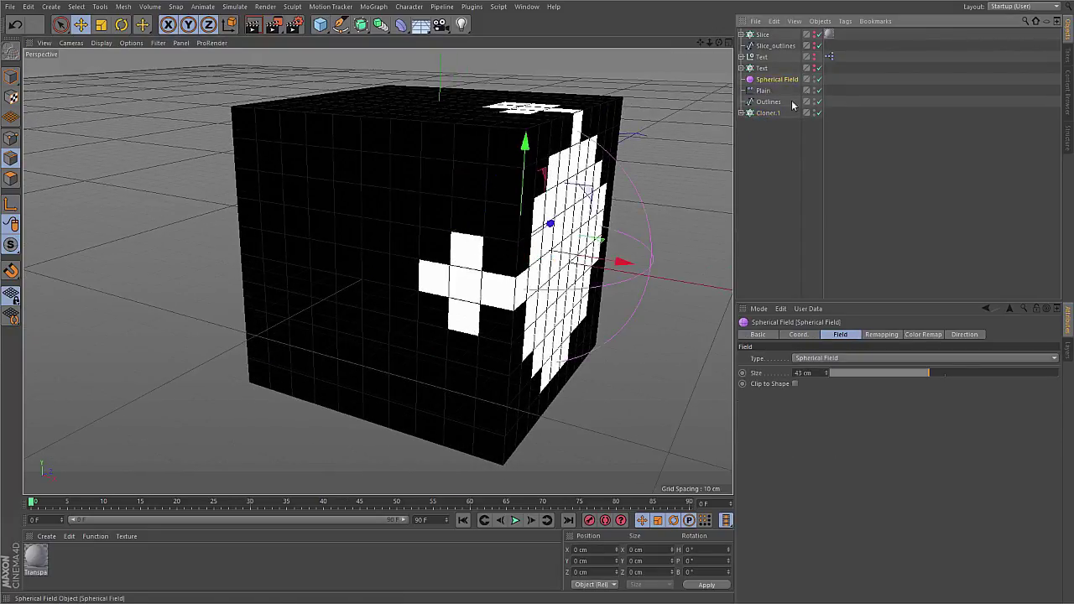
left_click_drag(462, 271, 474, 311, "alt")
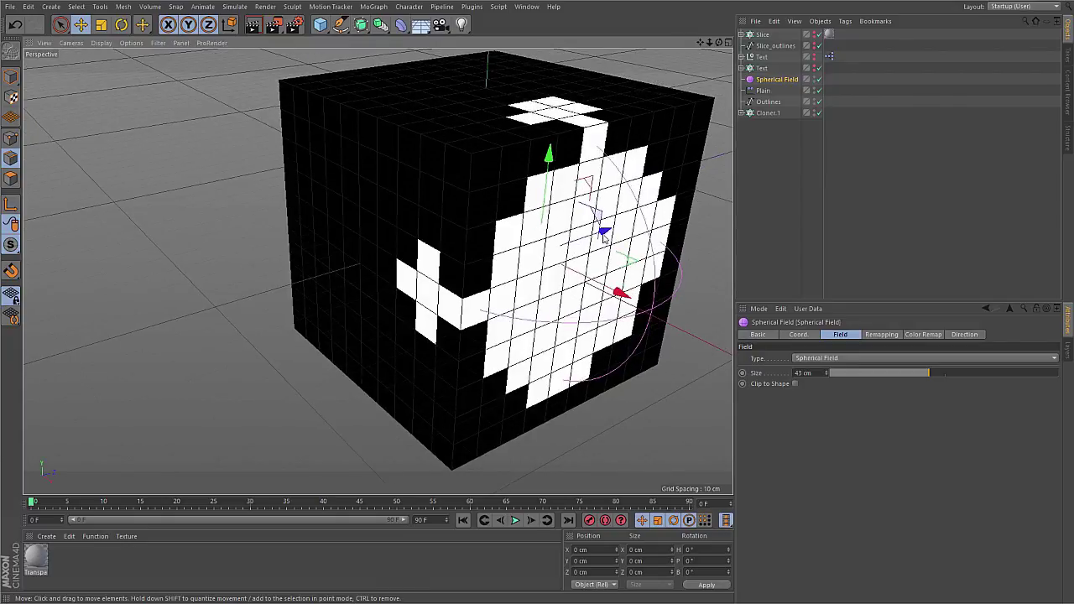
left_click_drag(602, 238, 382, 279)
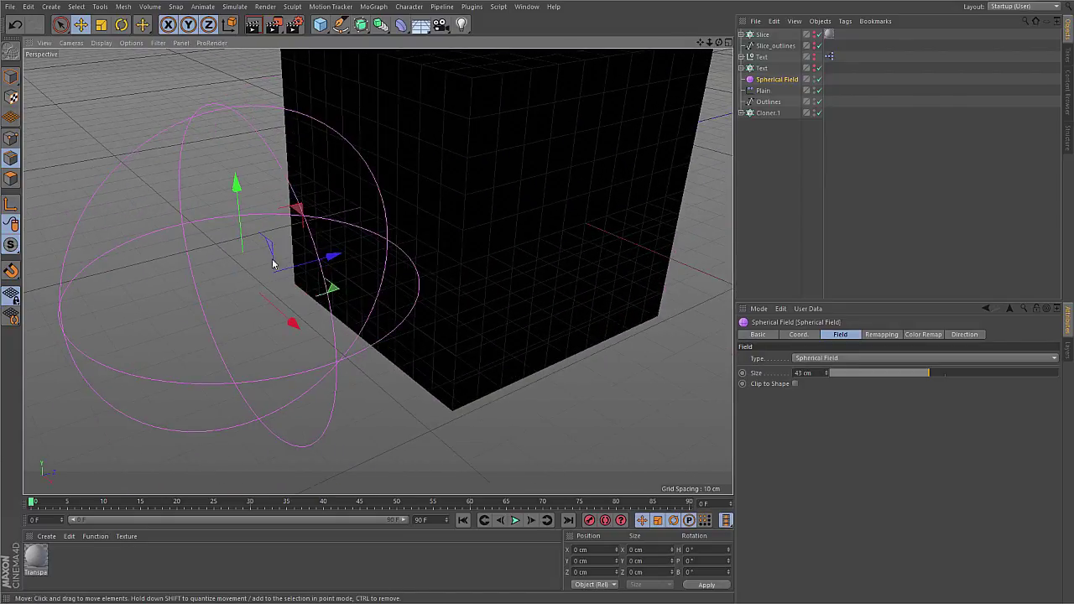
scroll(503, 224, "down", 3)
left_click_drag(496, 223, 513, 253, "alt")
left_click_drag(462, 326, 459, 288, "alt")
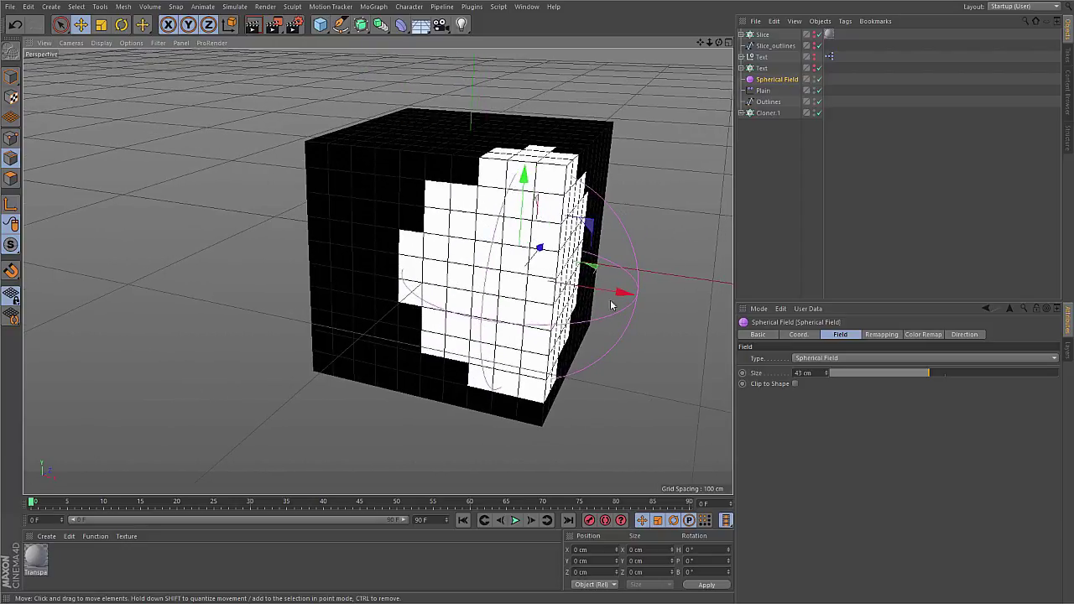
left_click_drag(614, 297, 541, 290)
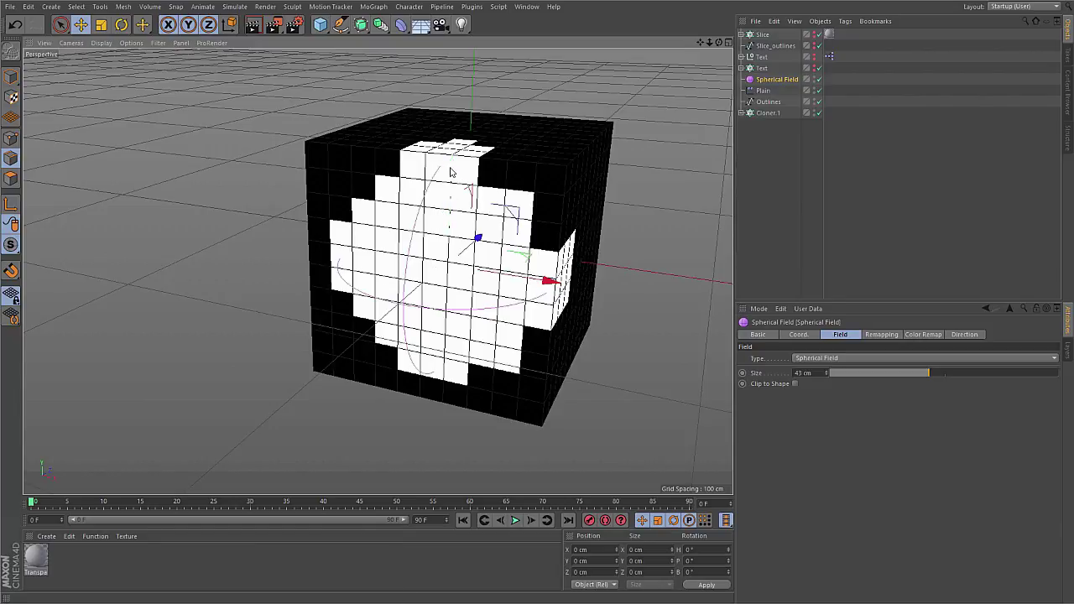
mouse_move(450, 171)
left_mouse_down()
mouse_move(434, 227)
mouse_move(442, 208)
left_mouse_up()
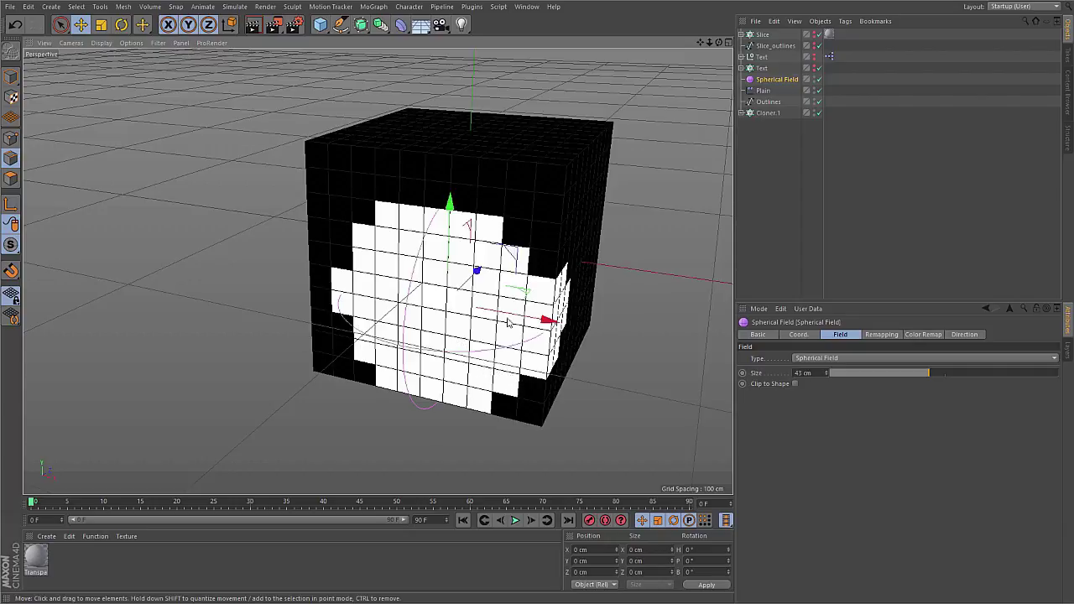
Hide Cloner.1 and make the Slice cubes and their 0/1 Text labels visible.
left_click(814, 111)
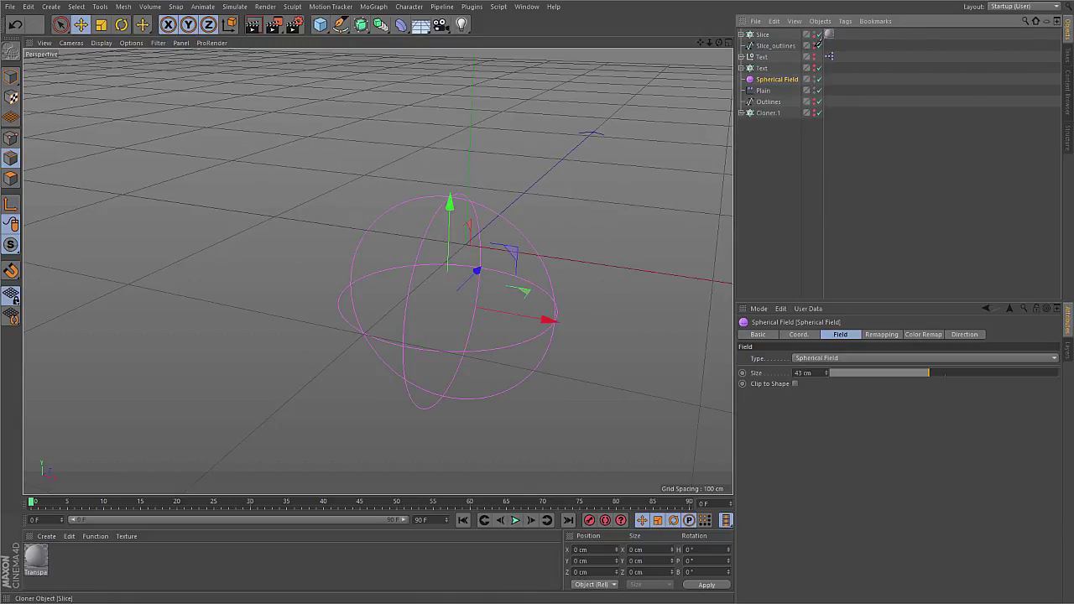
left_click(814, 35)
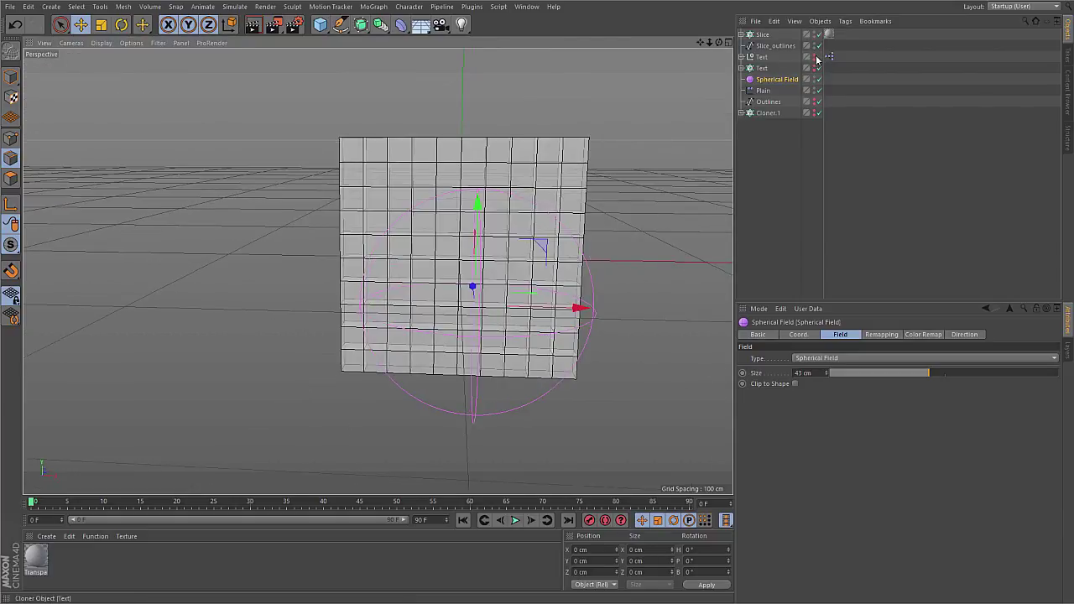
left_click(814, 56)
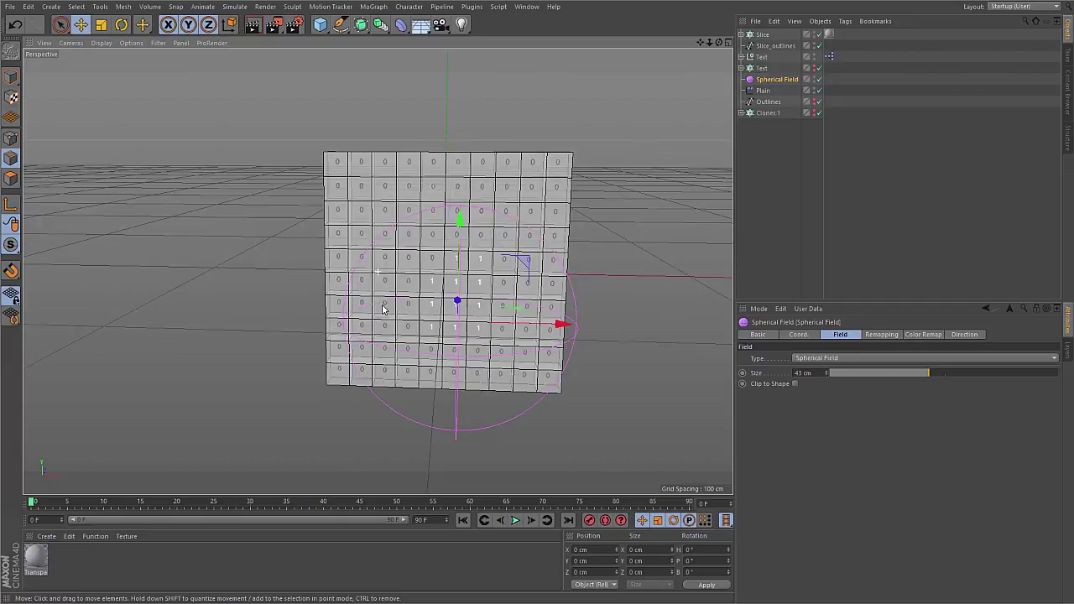
Sweep the Spherical Field across the slice grid to flip the cubes' 0/1 values.
left_click_drag(382, 310, 458, 254, "alt")
left_click_drag(364, 292, 247, 264, "alt")
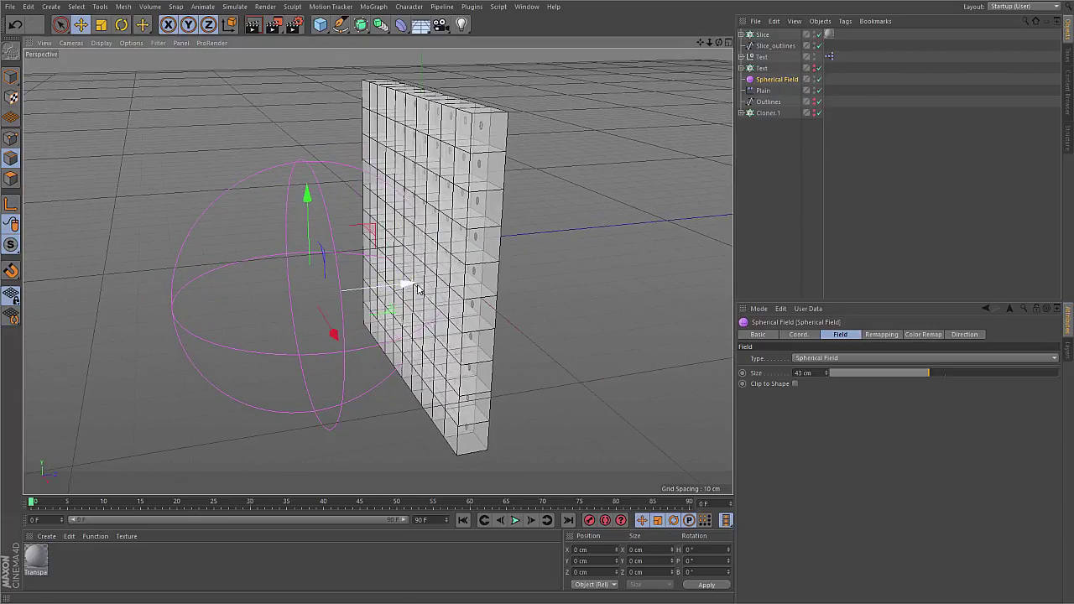
left_click_drag(408, 284, 440, 135)
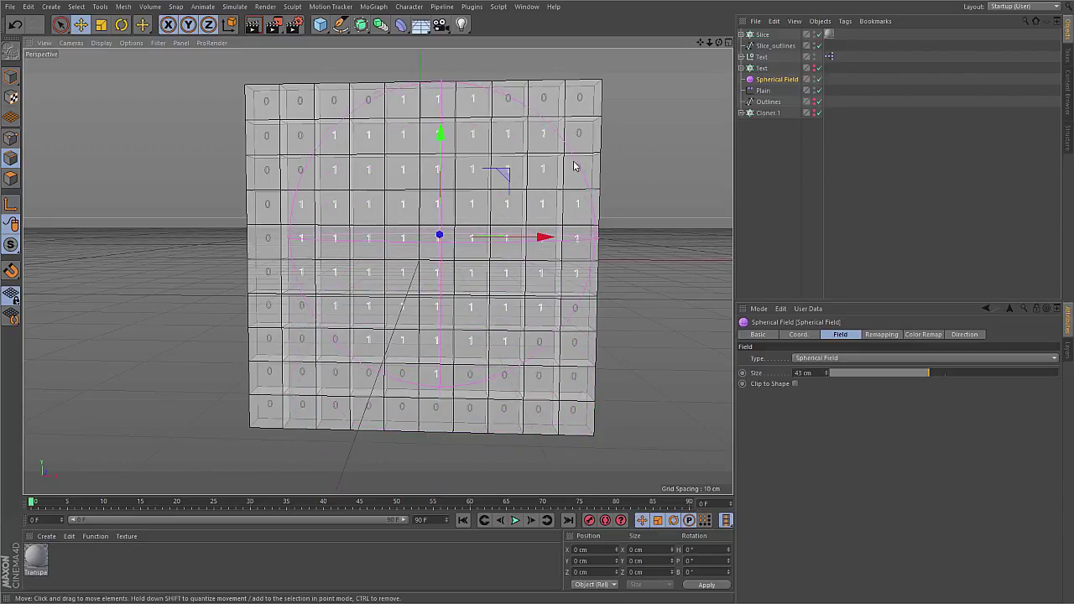
mouse_move(541, 241)
left_mouse_down()
mouse_move(364, 239)
mouse_move(530, 239)
left_mouse_up()
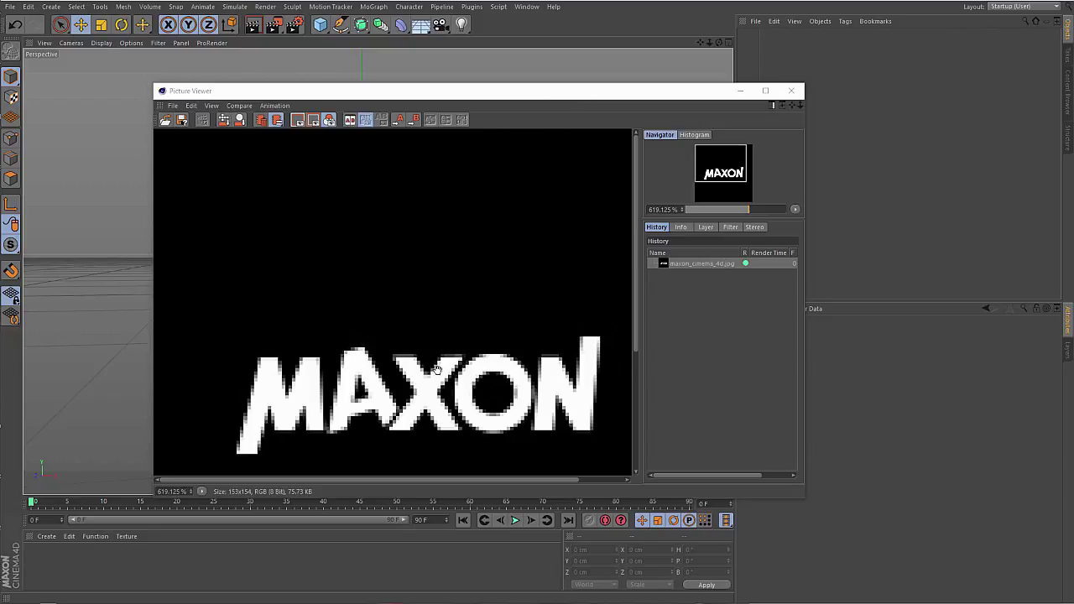
Minimize the MAXON image's Picture Viewer and add a Vectorizer spline object to the scene.
left_click_drag(433, 369, 398, 255)
scroll(397, 255, "down", 3)
left_click(740, 91)
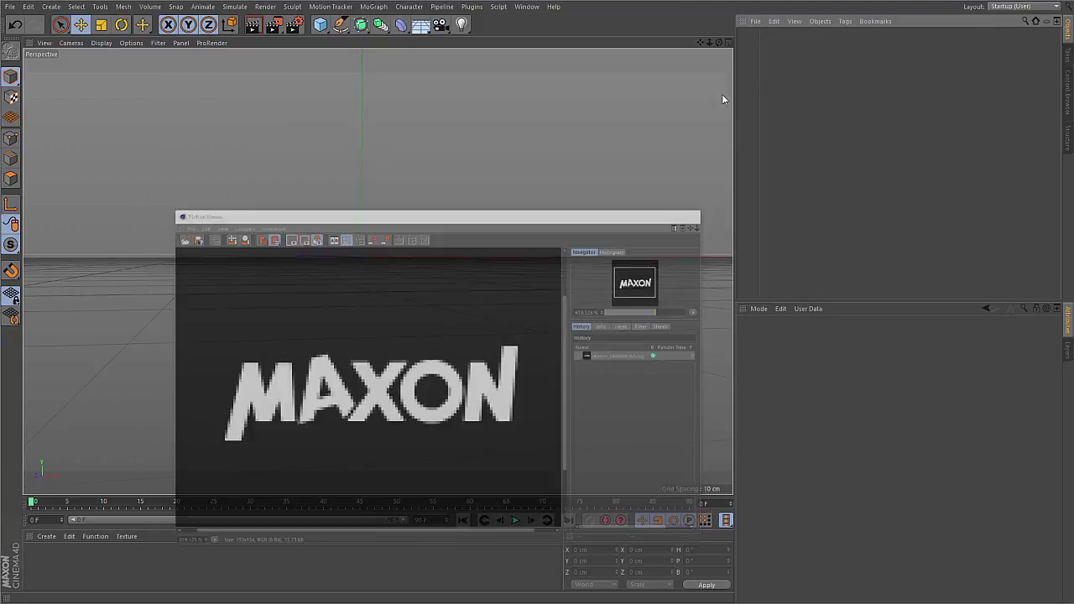
left_click(339, 24)
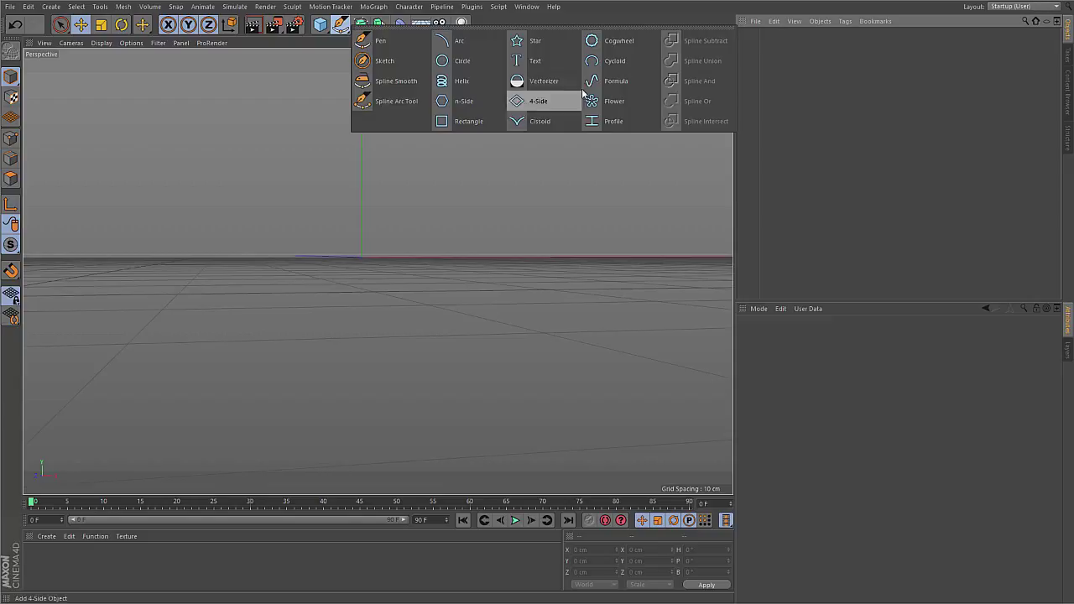
left_click(544, 80)
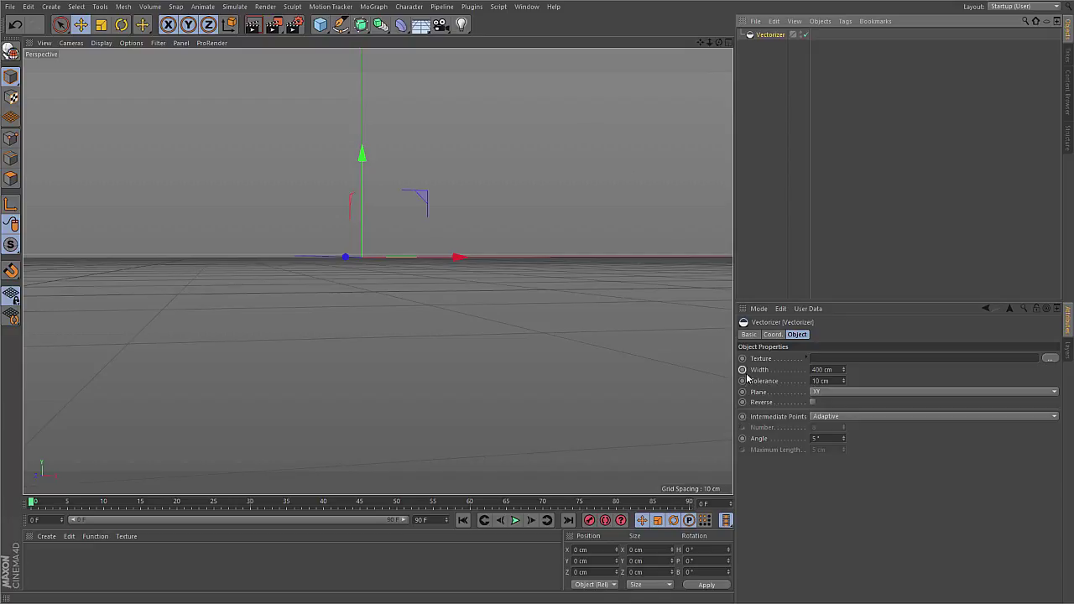
Load maxon_cimema_4d_1024.jpg as the Vectorizer texture without copying it into the project.
left_click(1049, 359)
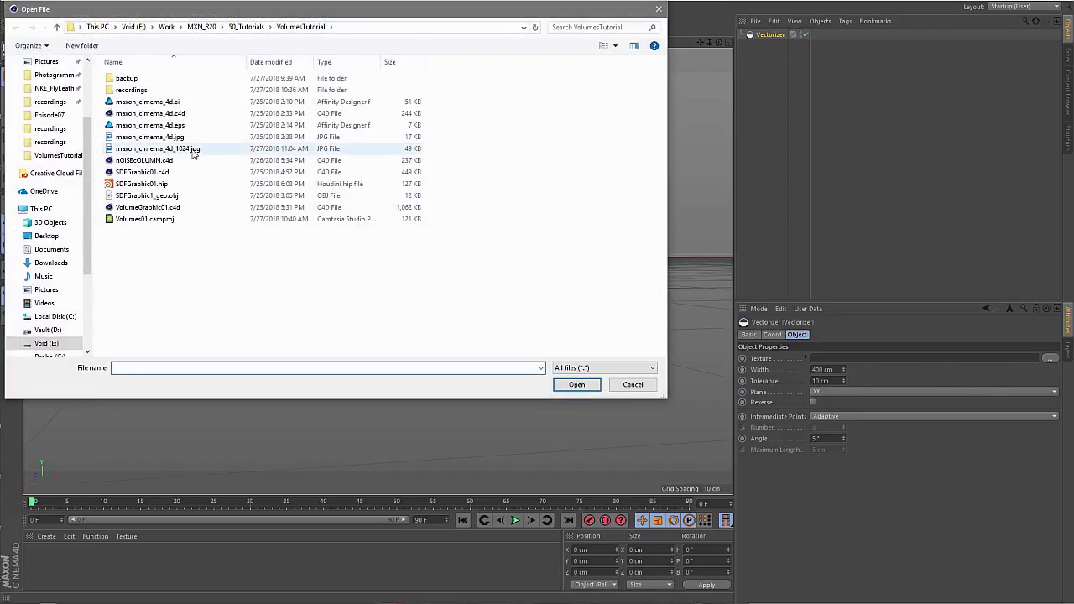
left_click(160, 148)
left_click(577, 386)
left_click(912, 368)
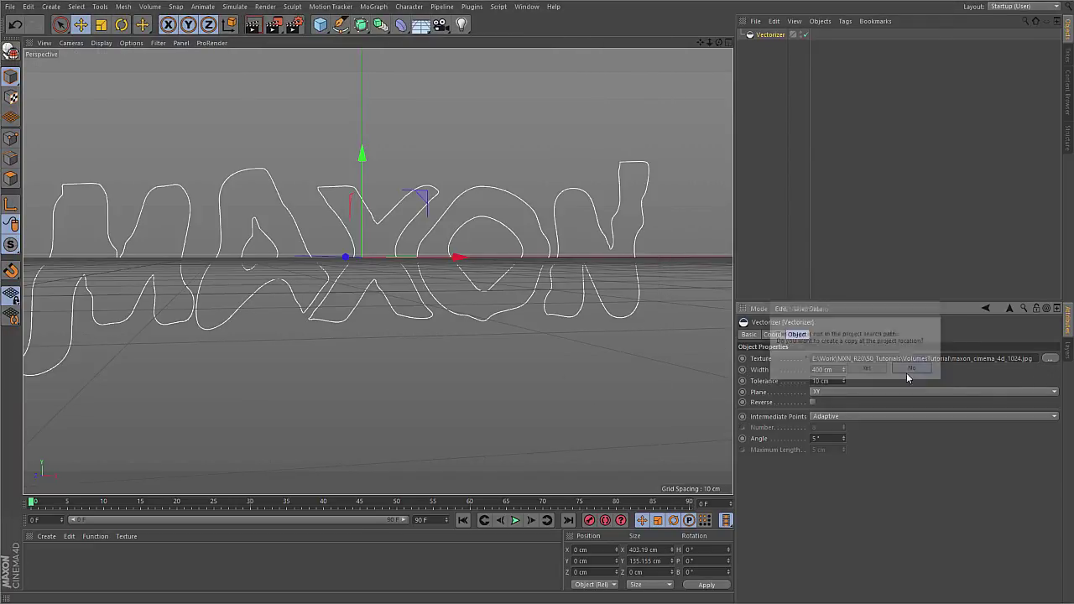
key("h")
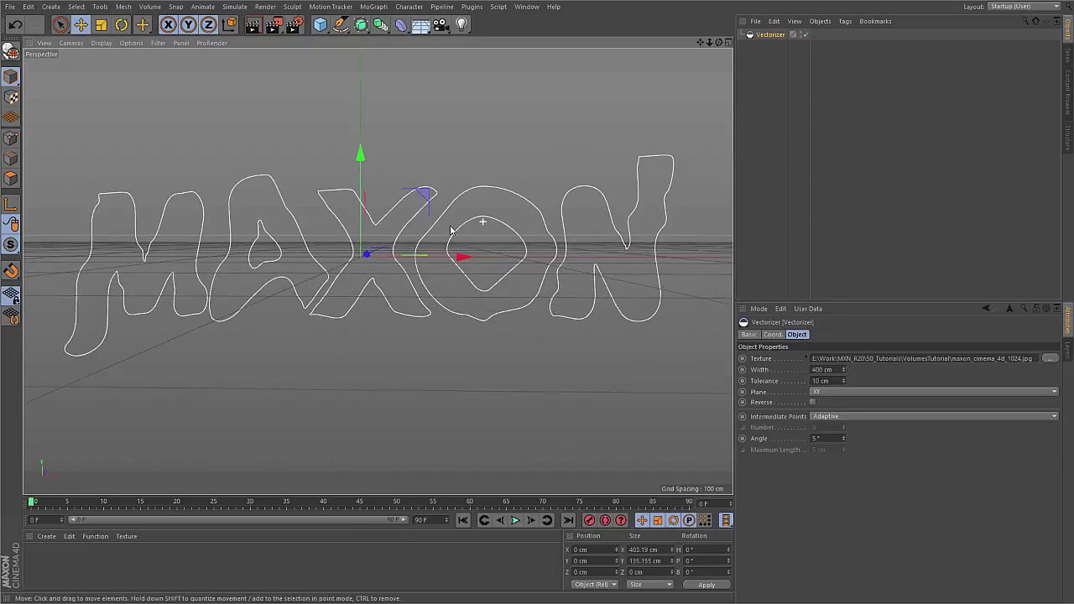
Set the Vectorizer tolerance to 0 cm and view the crisp letter outlines from low front.
left_click(826, 381)
type("0")
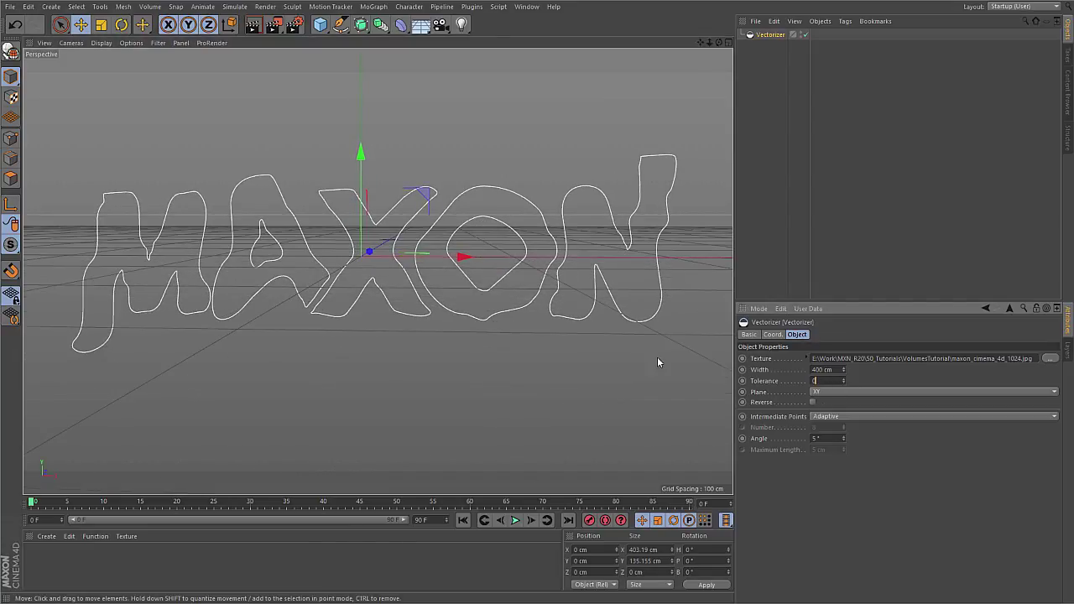
key("Return")
left_click_drag(349, 298, 322, 269, "alt")
scroll(259, 246, "up", 6)
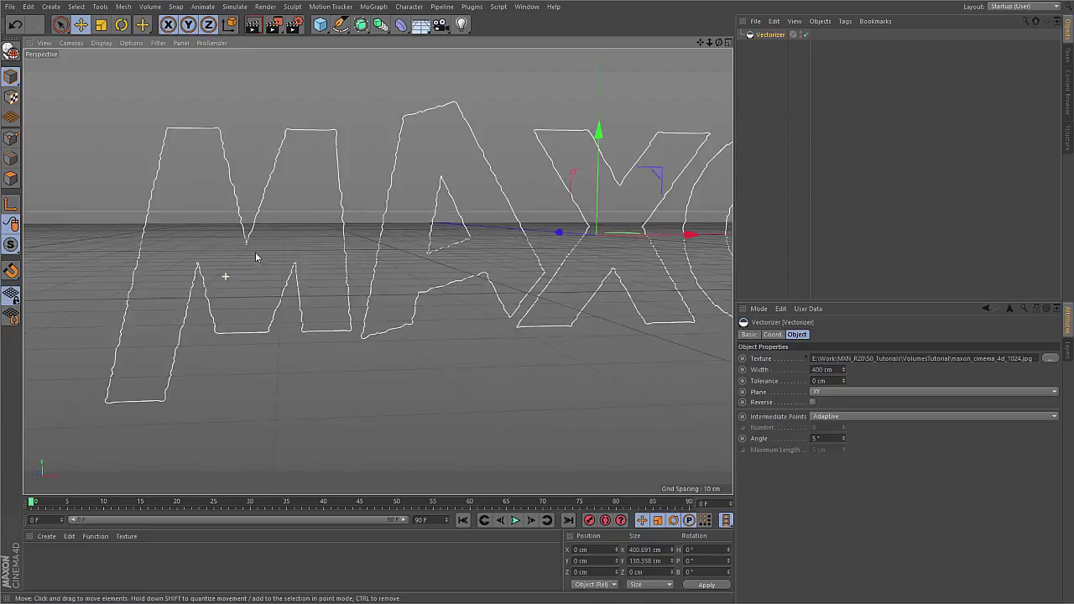
left_click_drag(237, 271, 262, 245, "alt")
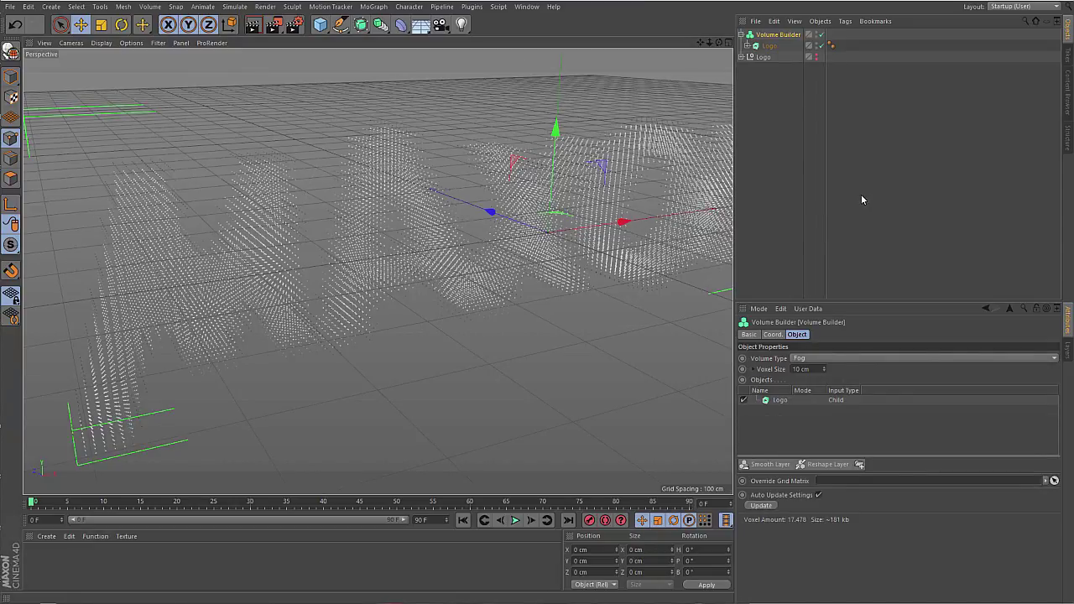
Add a Volume Mesher and nest the Fog Volume Builder inside it to mesh the logo.
left_click(150, 7)
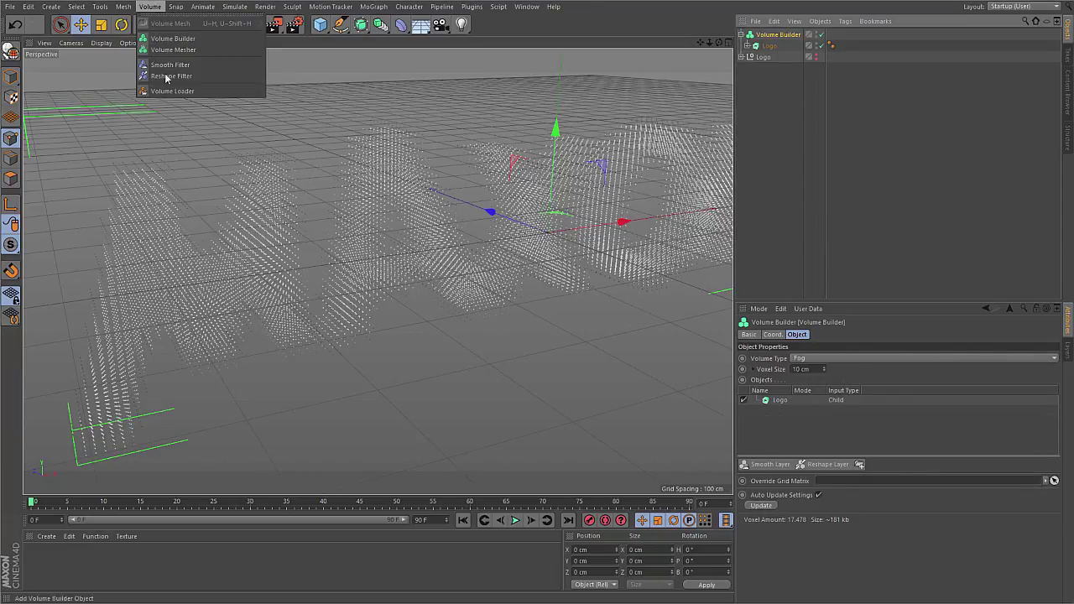
left_click(180, 50)
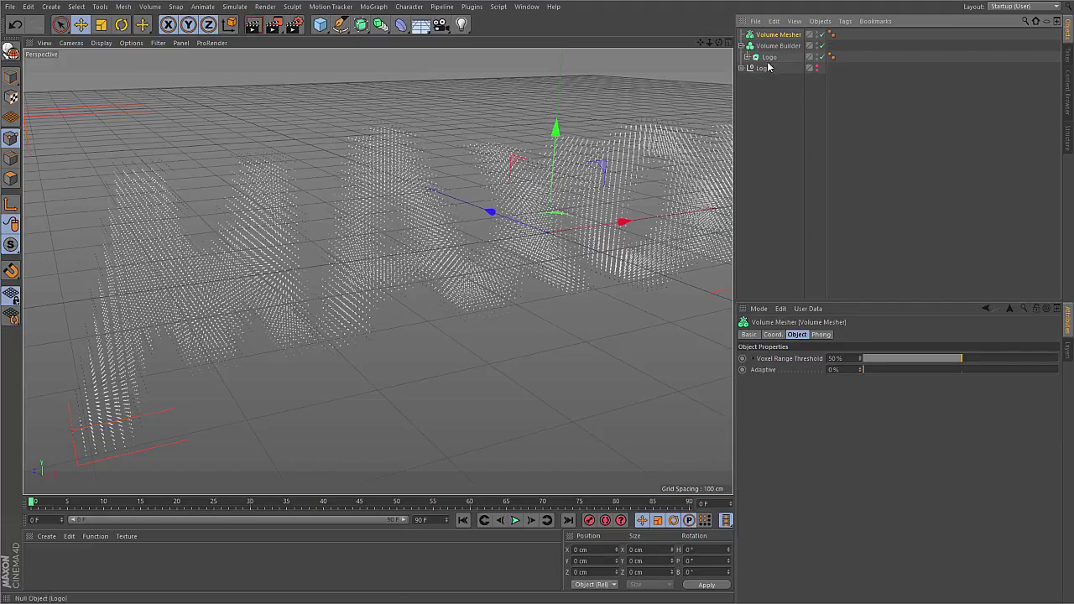
left_click_drag(768, 48, 780, 36)
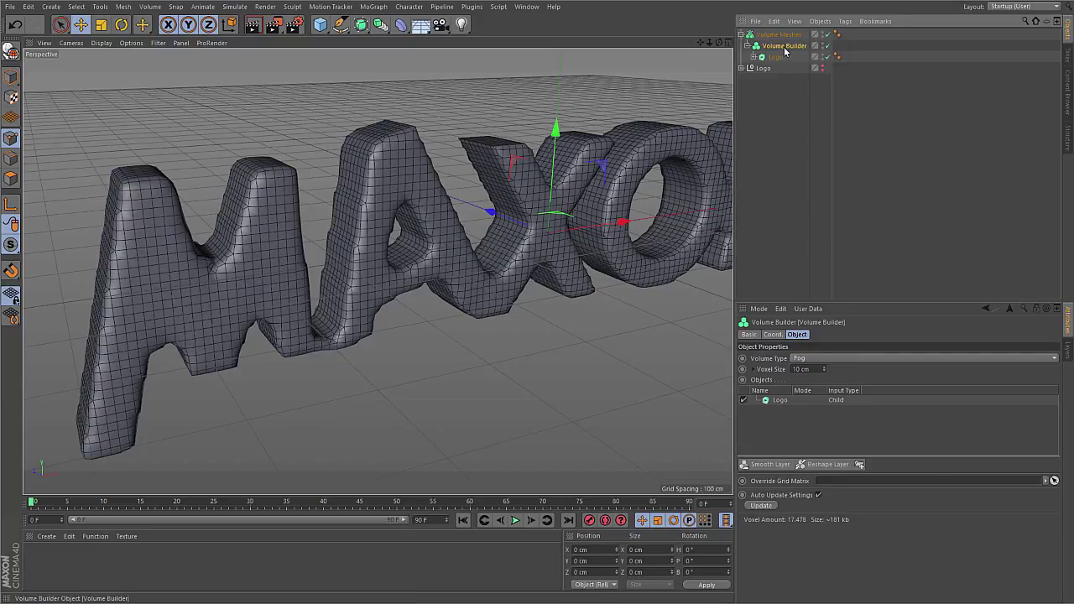
Switch the Volume Builder to Signed Distance Field, hide the Logo object, and select Volume Mesher.
left_click(815, 359)
left_click(804, 372)
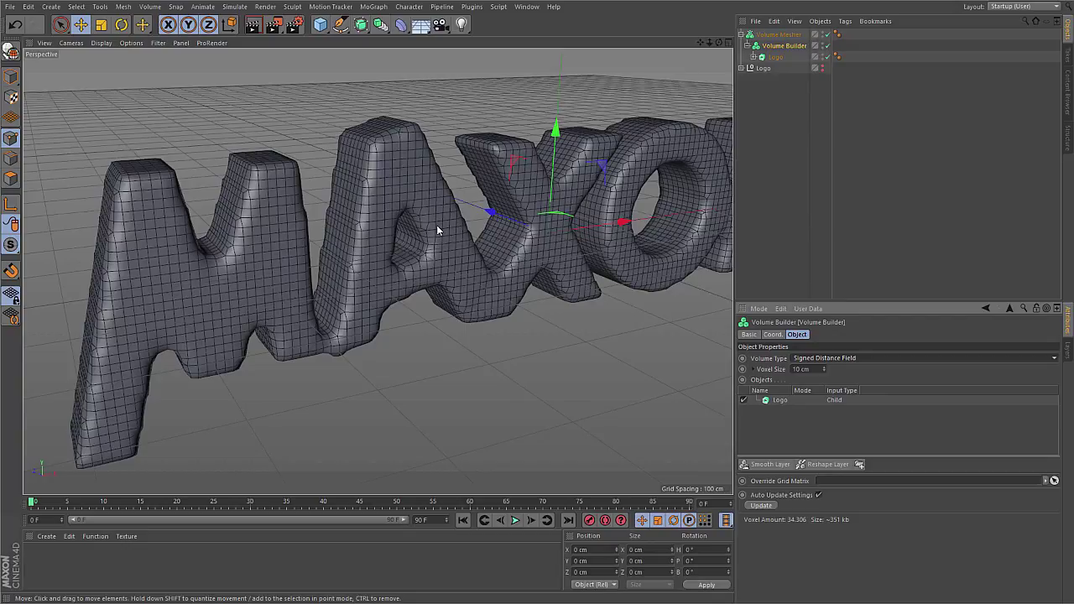
left_click(822, 67)
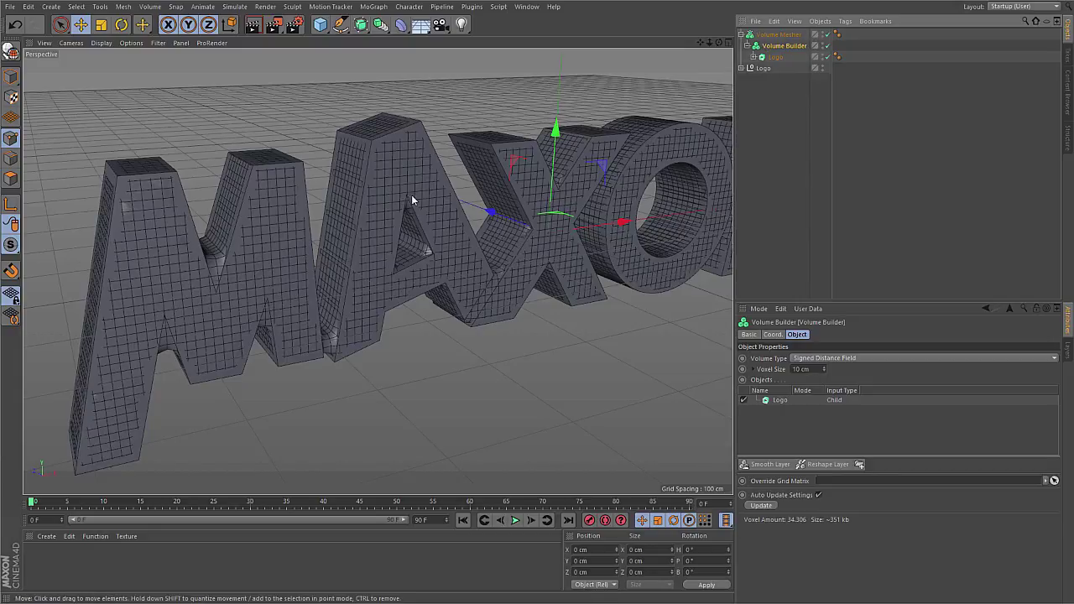
left_click(789, 36)
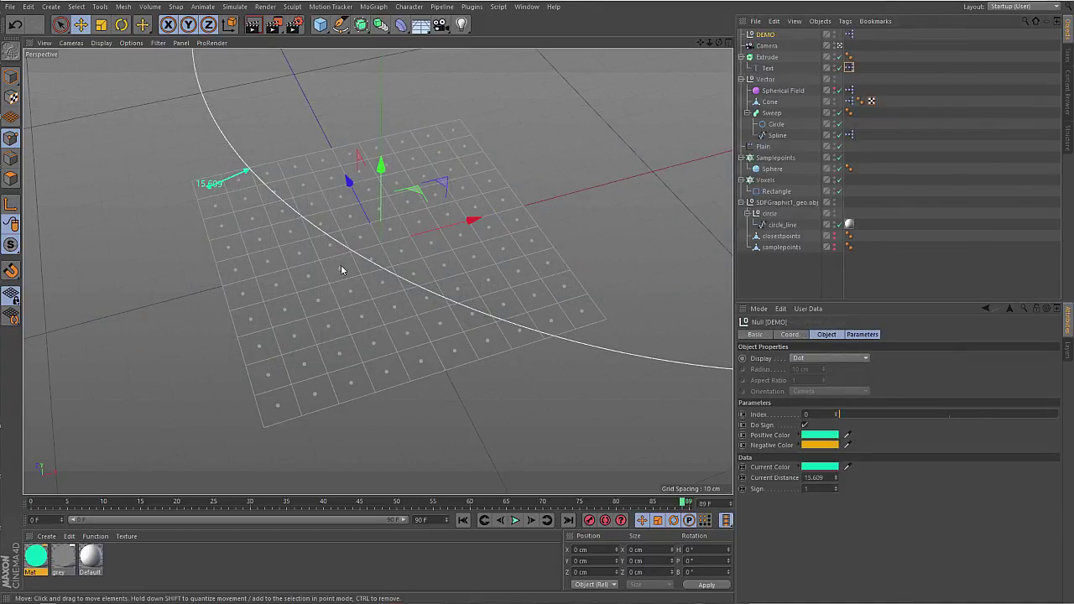
Advance the DEMO sample Index from 0 to 3, reaching a negative distance of 13.2.
left_click_drag(341, 270, 319, 243, "alt")
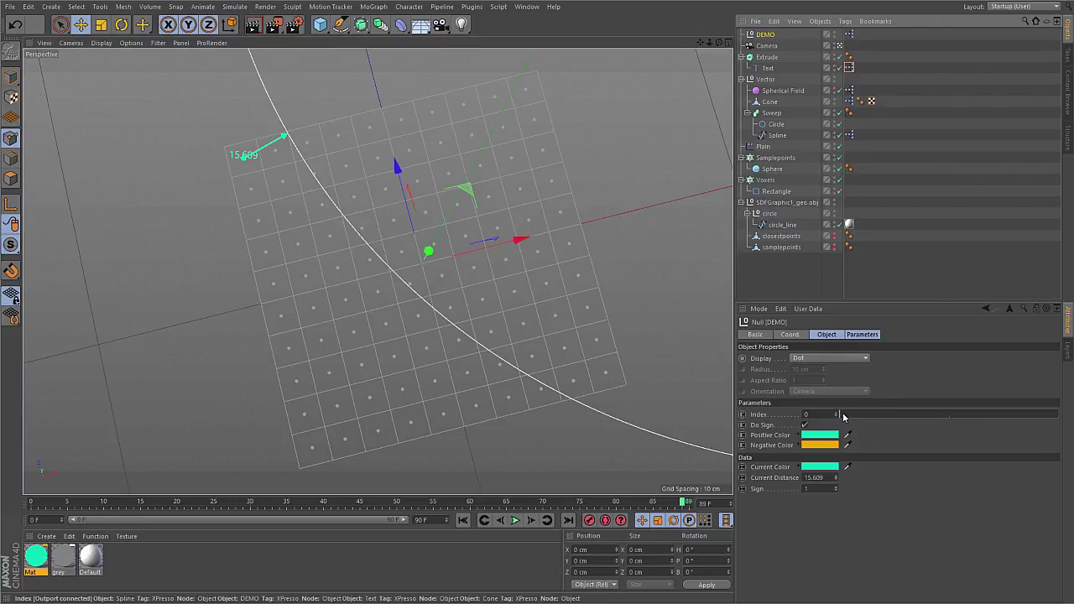
left_click_drag(843, 416, 854, 421)
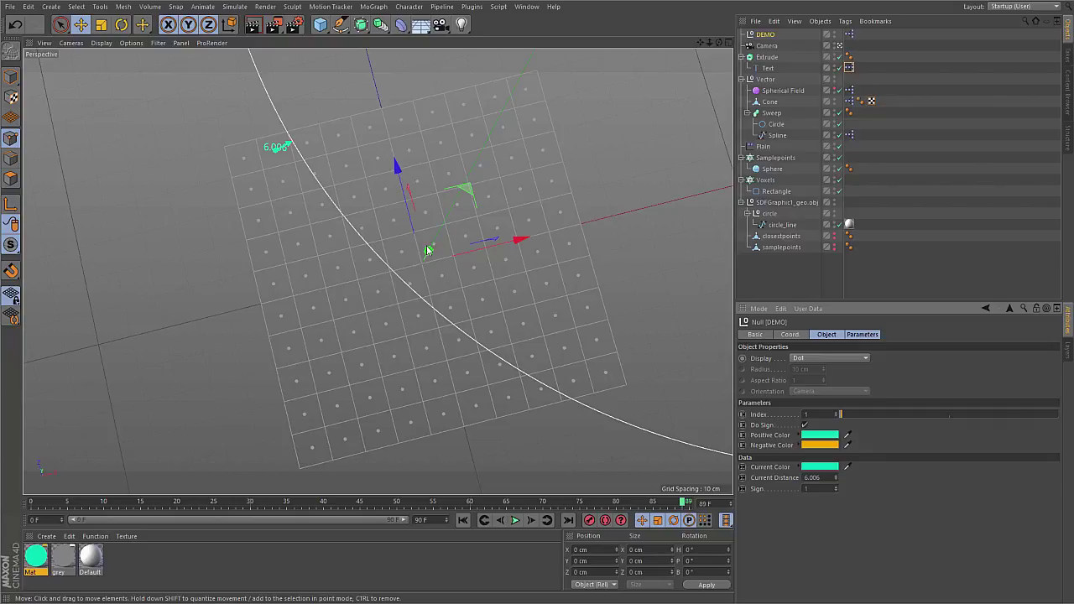
left_click_drag(840, 414, 845, 414)
Push the DEMO sample Index out to 9, a distant sample point.
left_click_drag(842, 414, 989, 434)
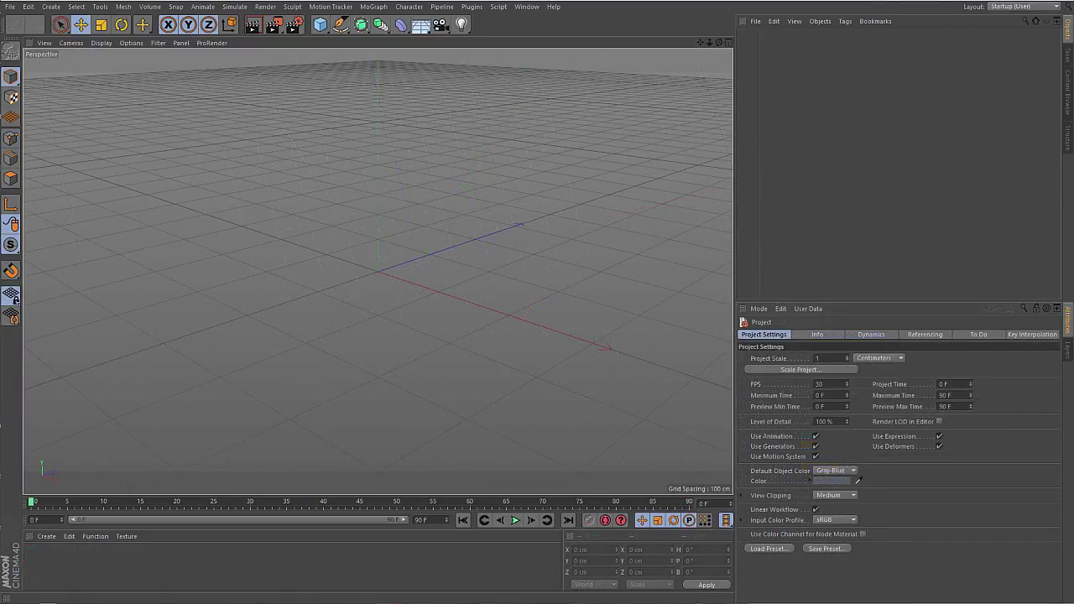
Add a Cube and a Volume Builder, nest the Cube under the builder, and select it.
left_click(320, 24)
left_click(150, 6)
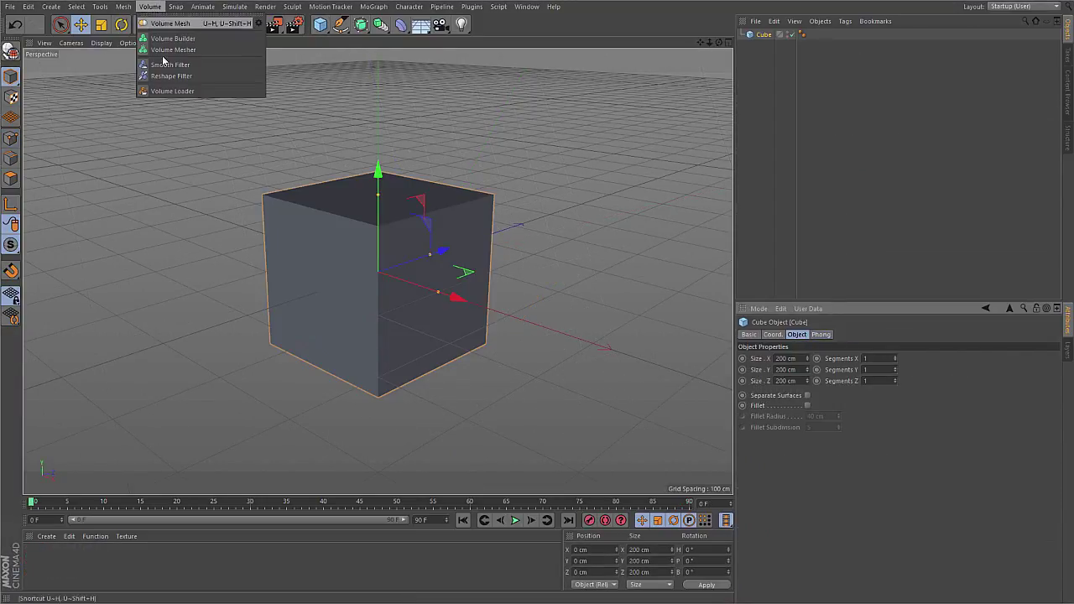
left_click(164, 34)
left_click_drag(777, 46, 780, 35)
left_click(778, 34)
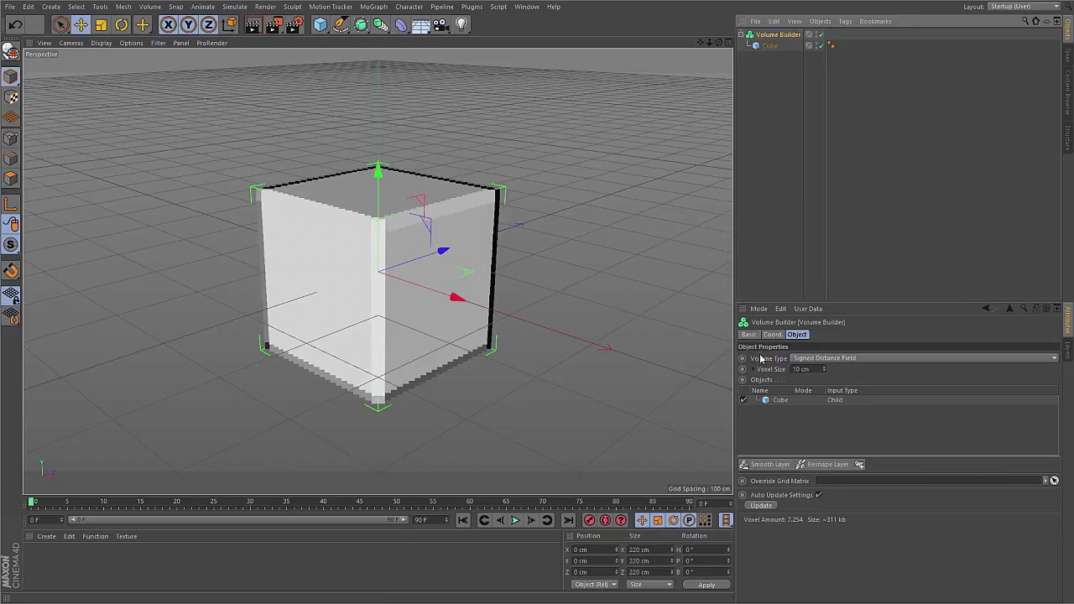
Preview the volume as Fog, then set it back to Signed Distance Field.
left_click(810, 359)
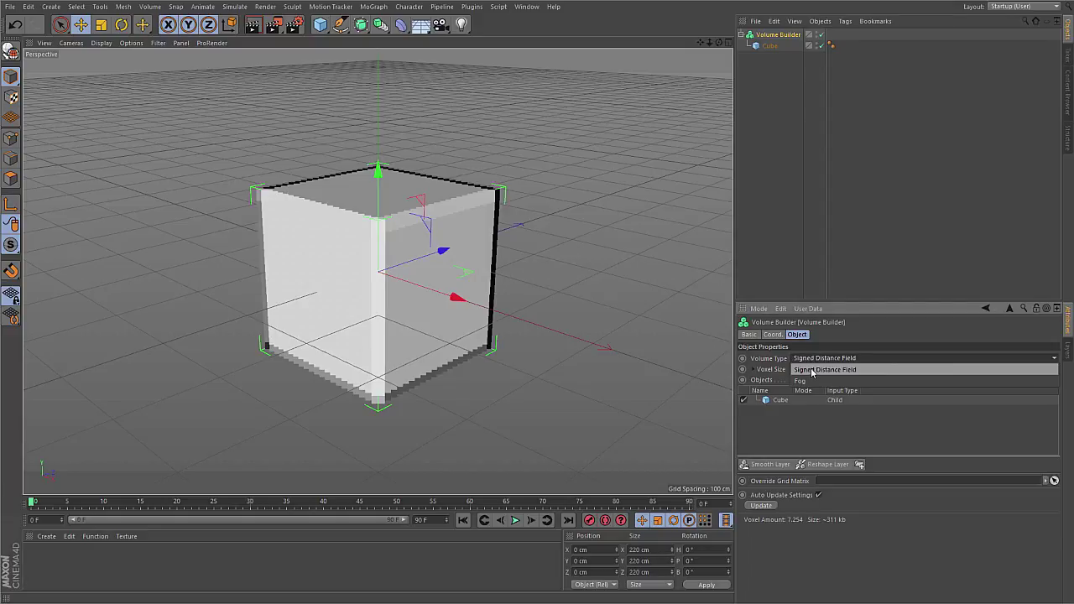
left_click(803, 381)
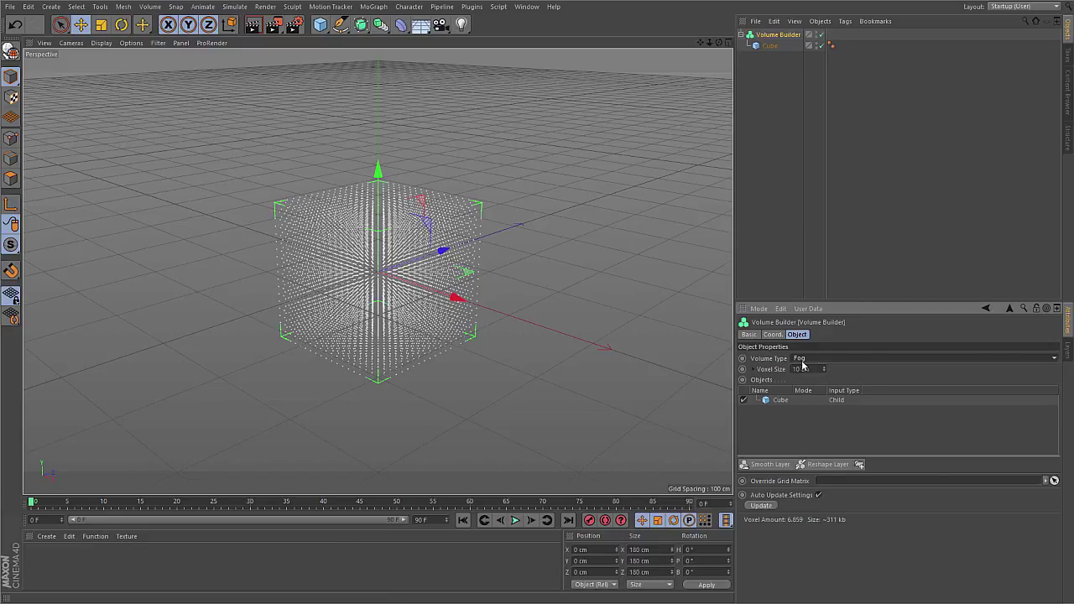
left_click(803, 358)
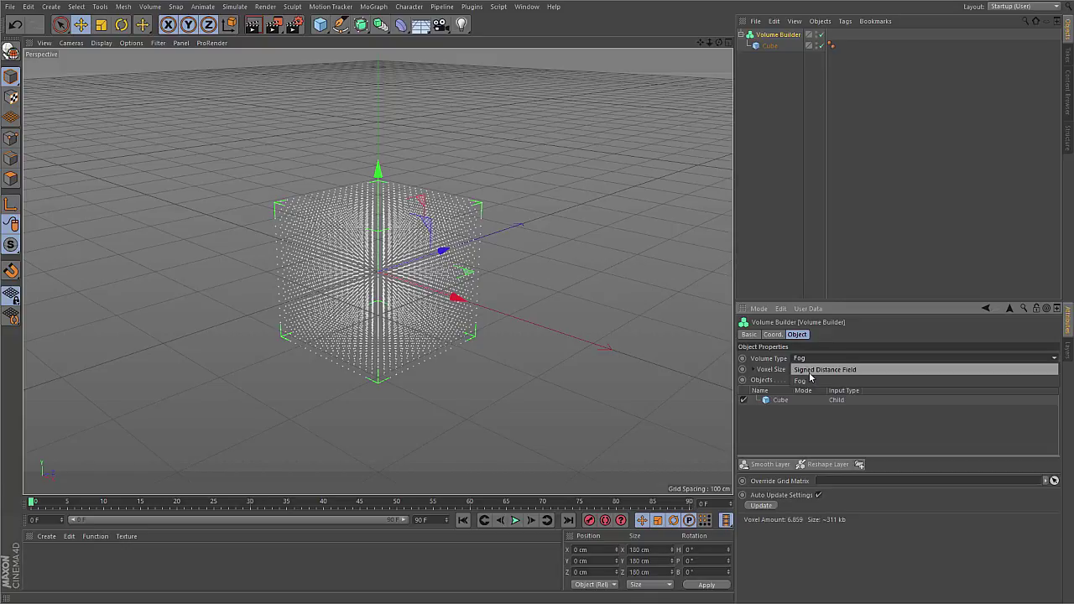
left_click(810, 370)
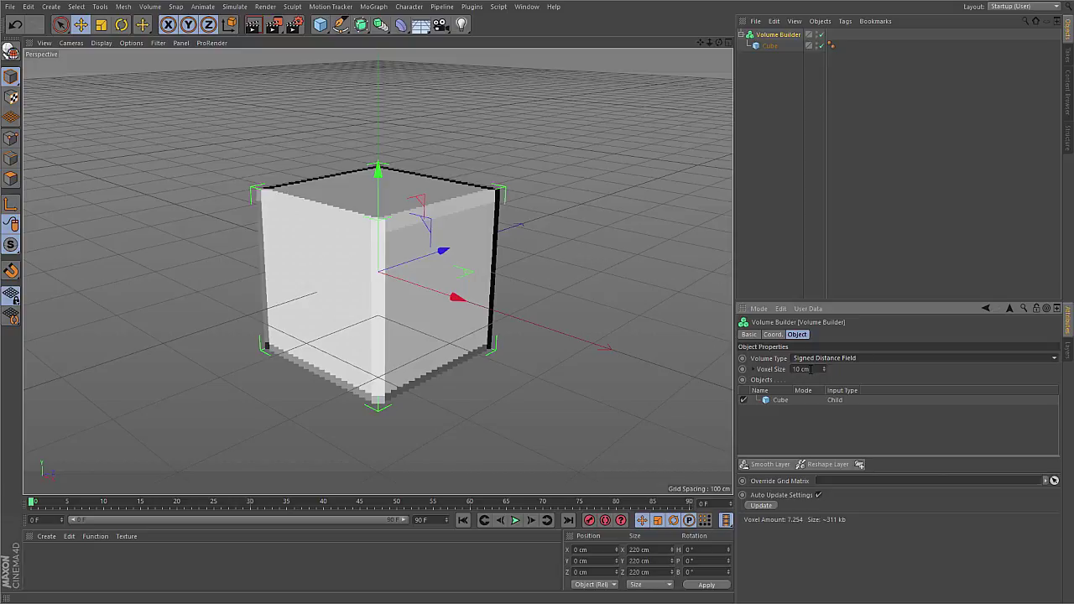
Set the Volume Builder's voxel size to 2 cm.
left_click(811, 369)
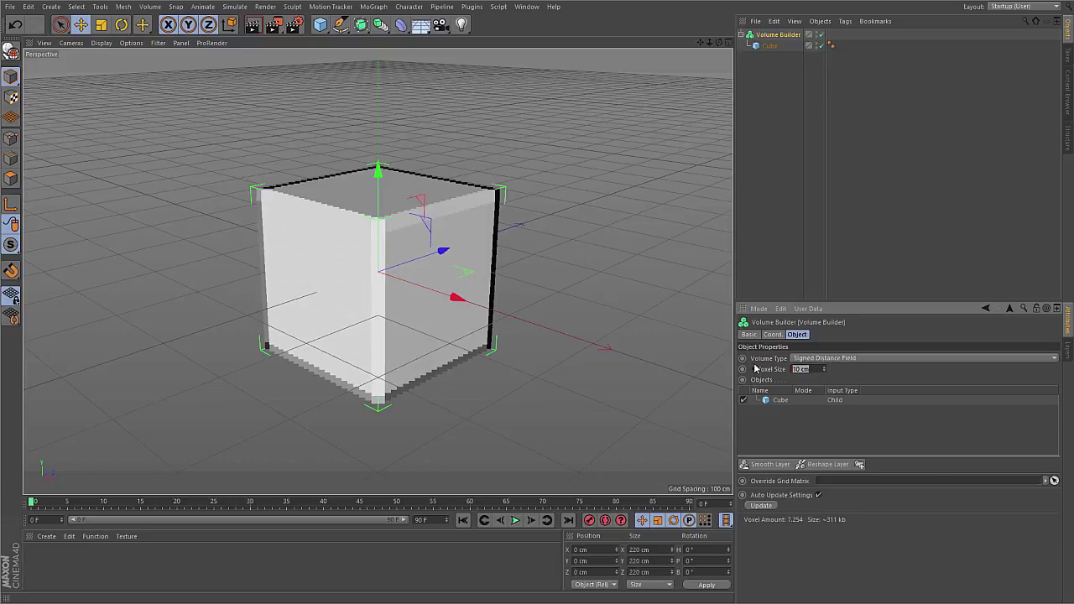
type("2")
key("Return")
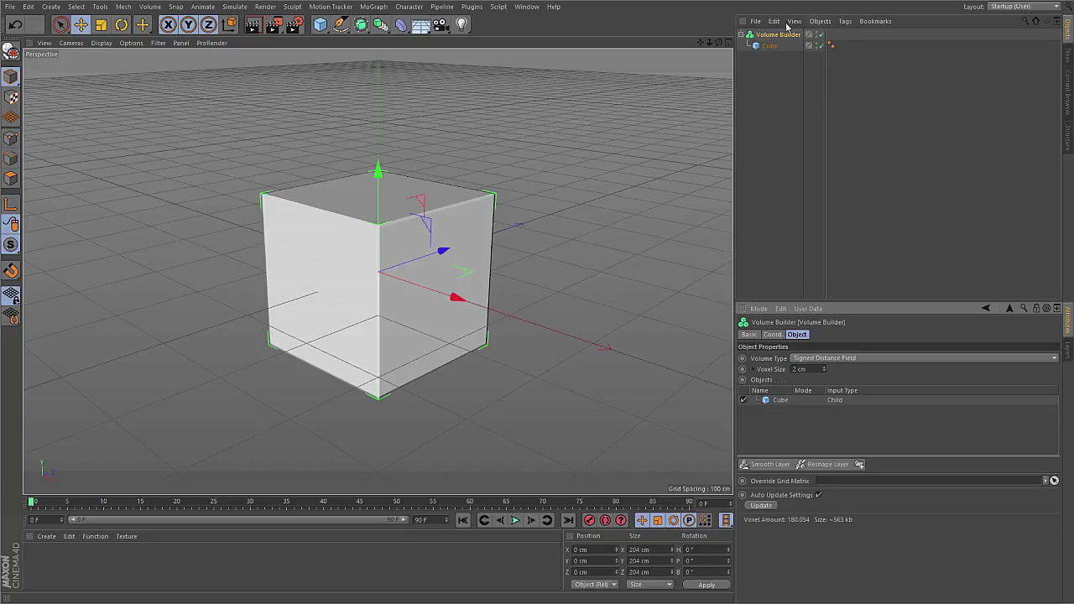
Add a Sphere and drop it into the Volume Builder's Objects list.
left_click(320, 25)
left_click(529, 39)
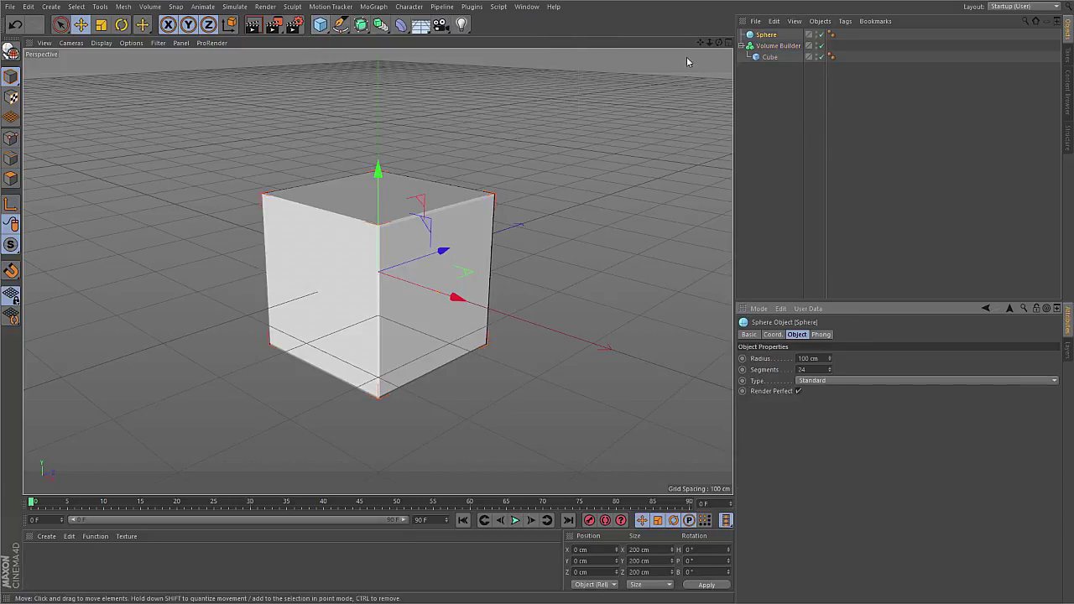
left_click(773, 46)
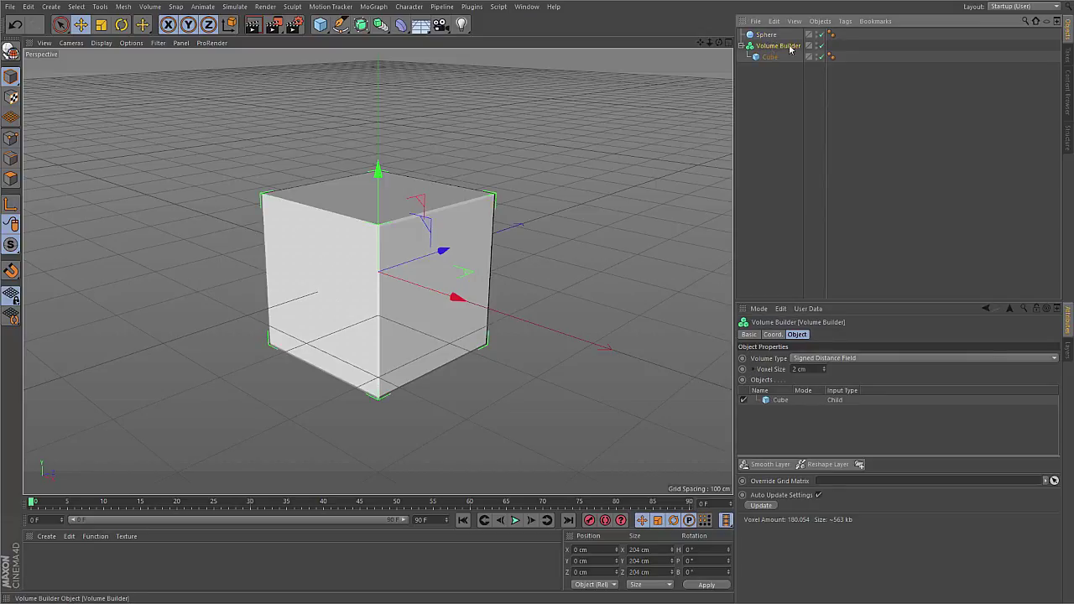
left_click_drag(766, 34, 788, 427)
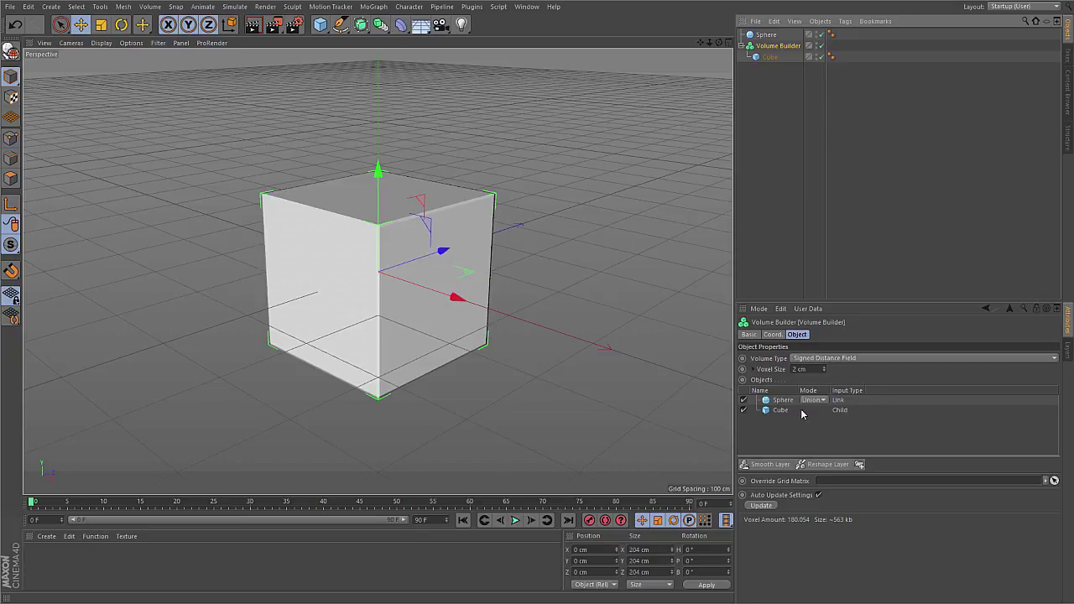
Slide the sphere partly out of the cube and give it 100 segments.
left_click(765, 35)
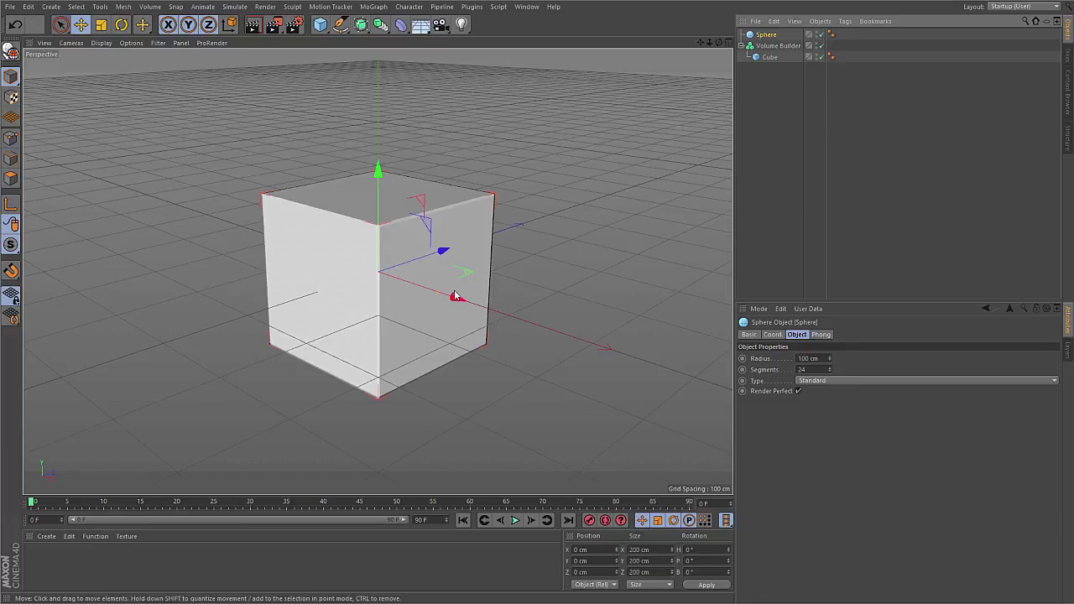
left_click_drag(455, 297, 610, 270)
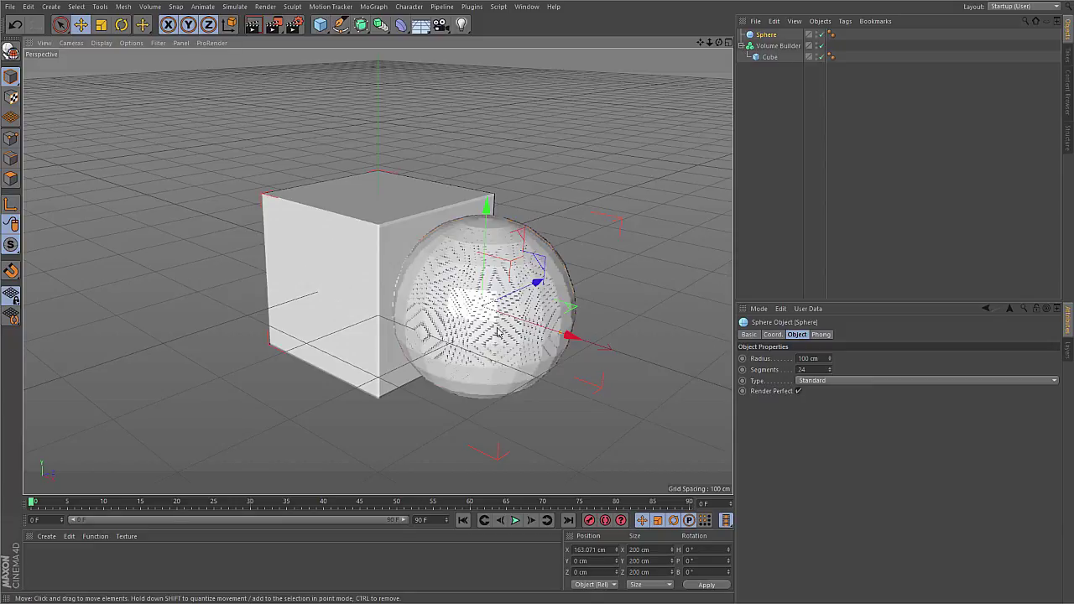
left_click(807, 34)
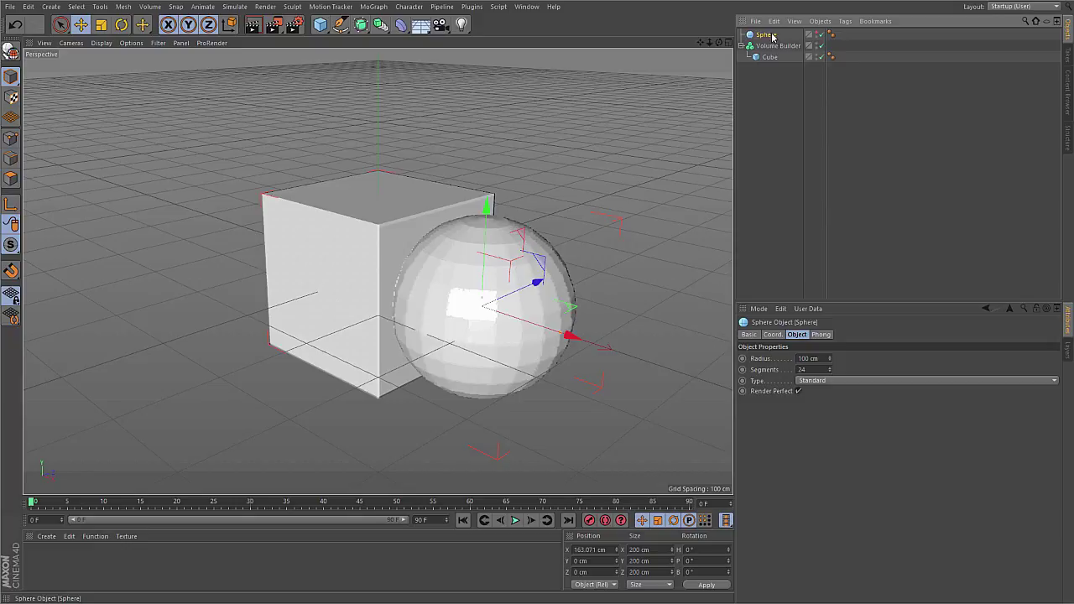
left_click(816, 369)
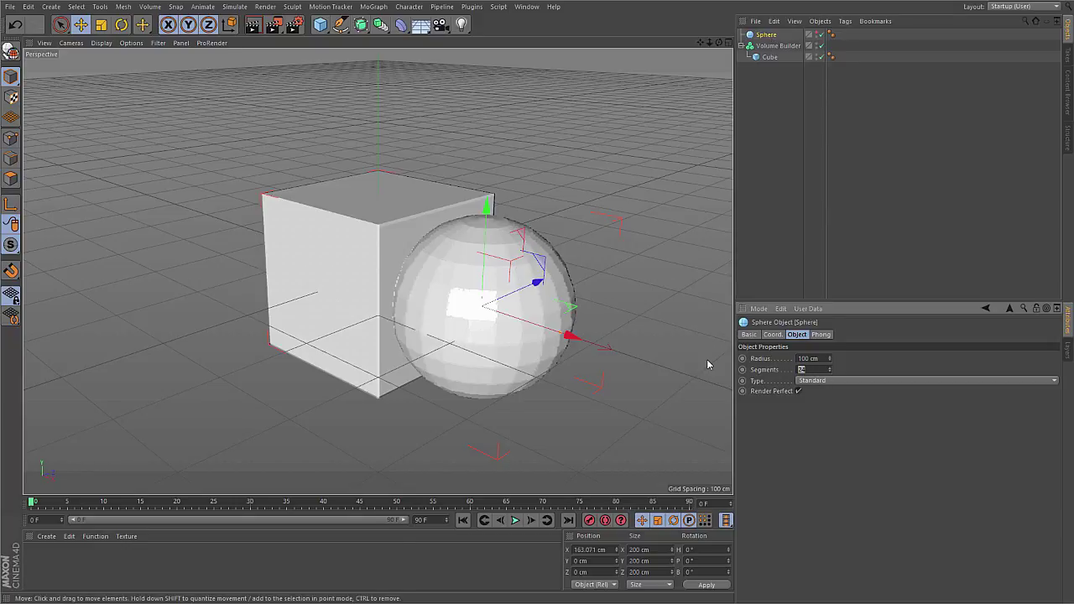
type("100")
key("Return")
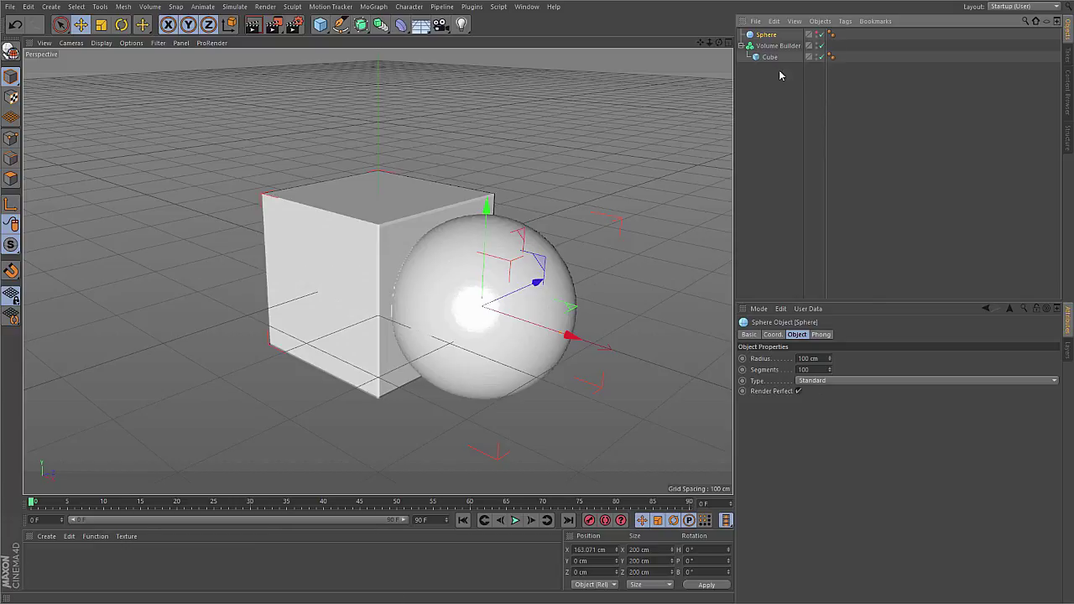
Set the Sphere's Volume Builder mode to Subtract and reposition it to shape the hollow.
left_click(777, 45)
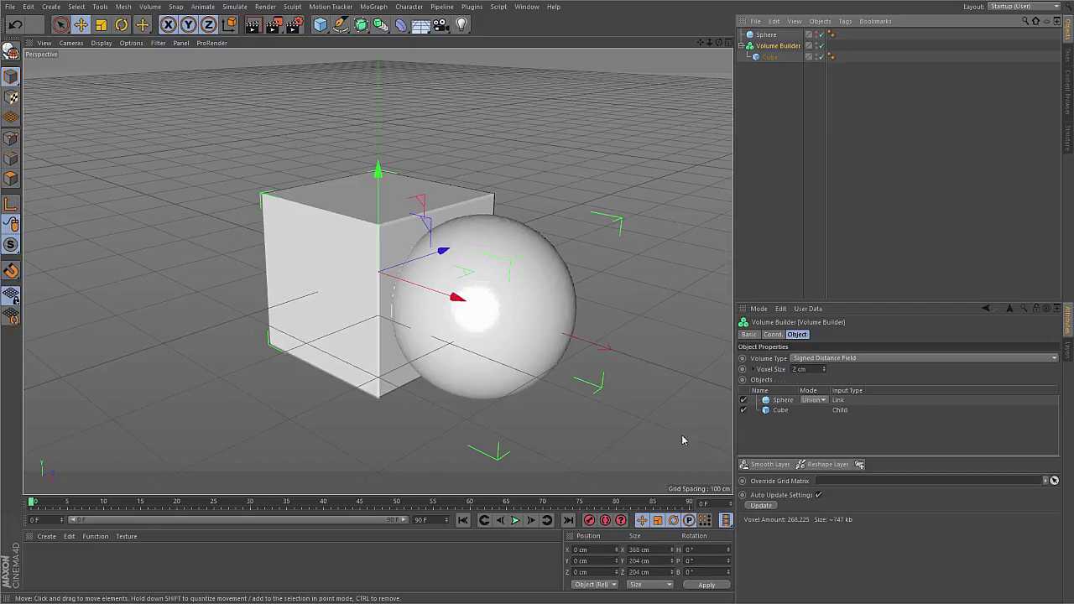
left_click_drag(432, 345, 449, 358, "alt")
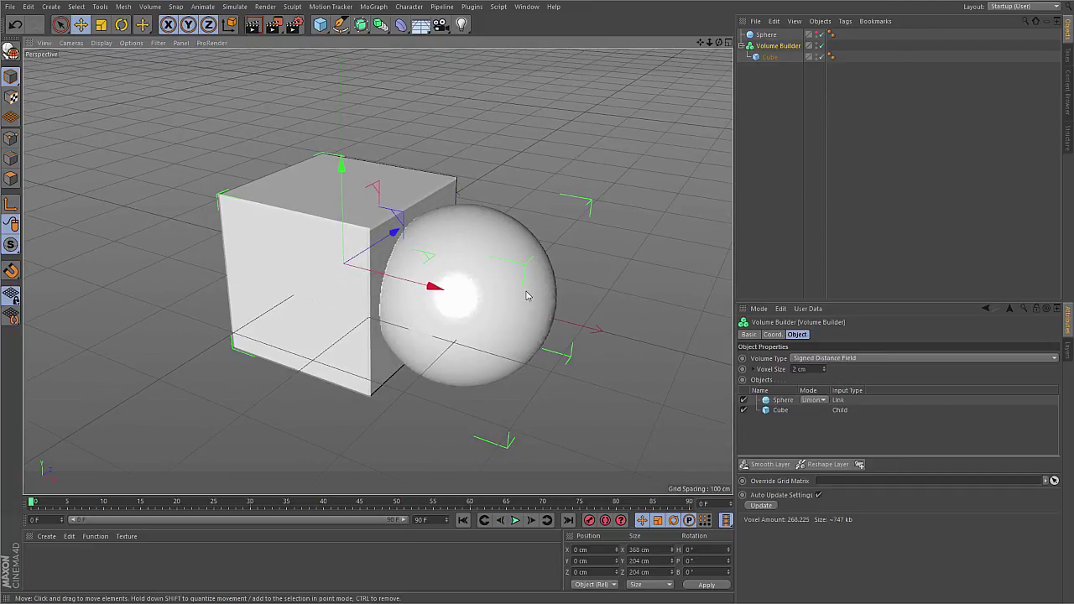
left_click(814, 400)
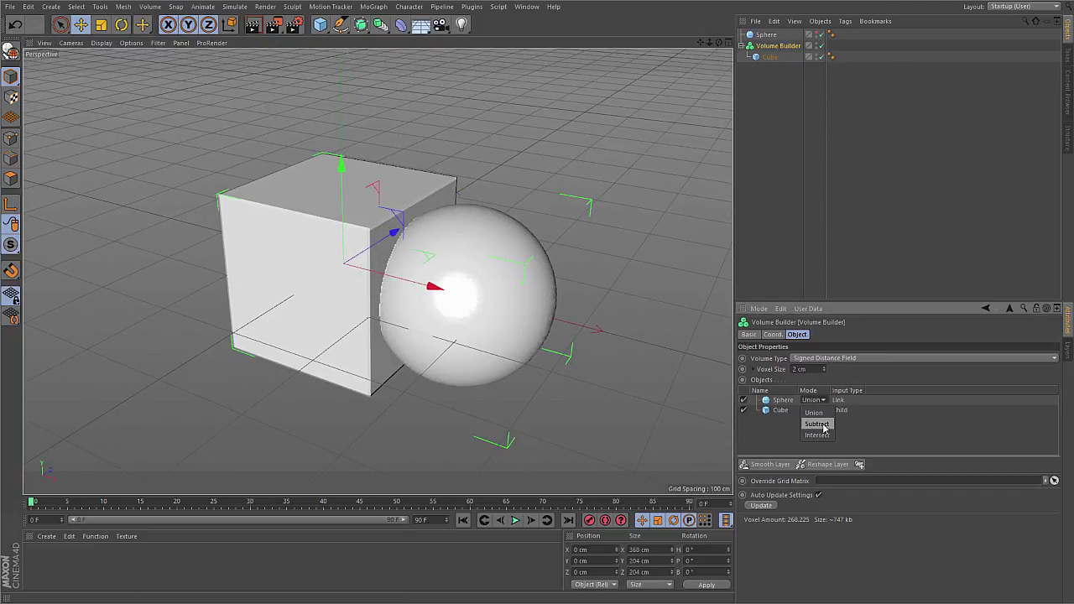
left_click(817, 423)
left_click_drag(418, 348, 460, 312, "alt")
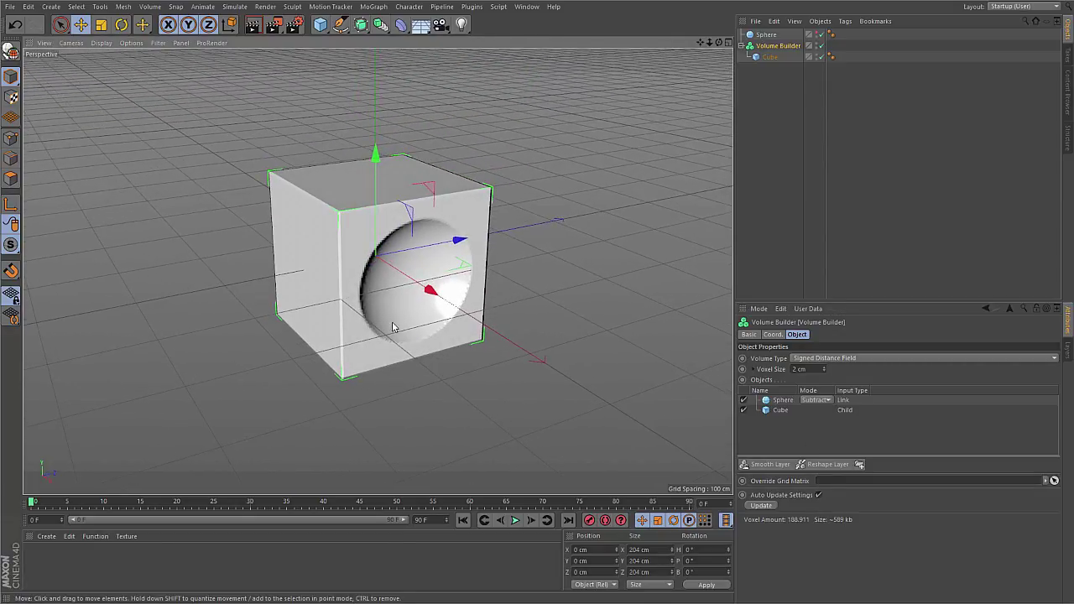
left_click_drag(461, 242, 355, 358)
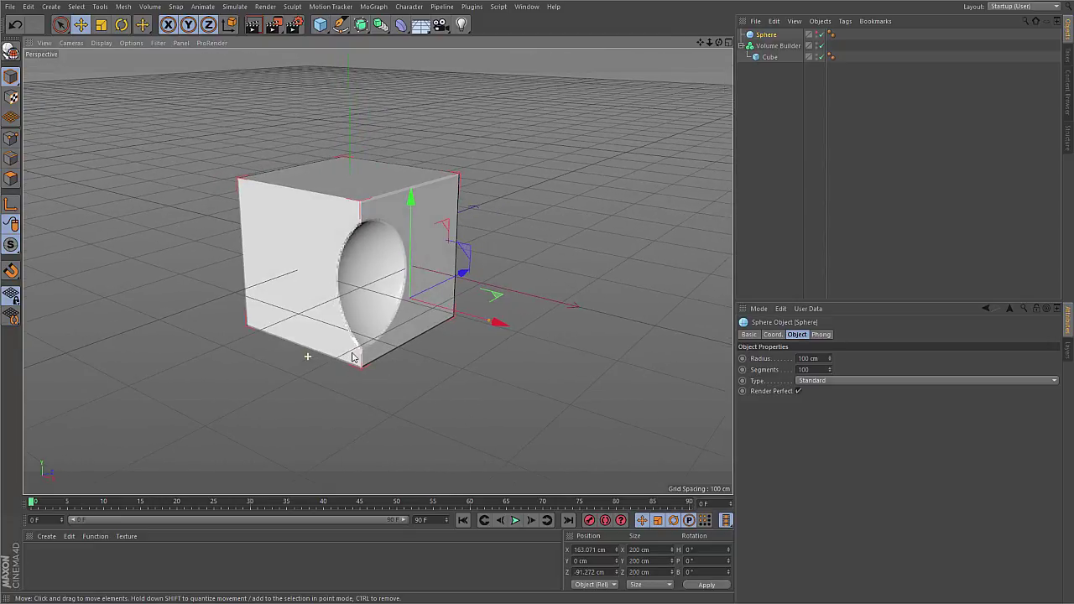
left_click(775, 47)
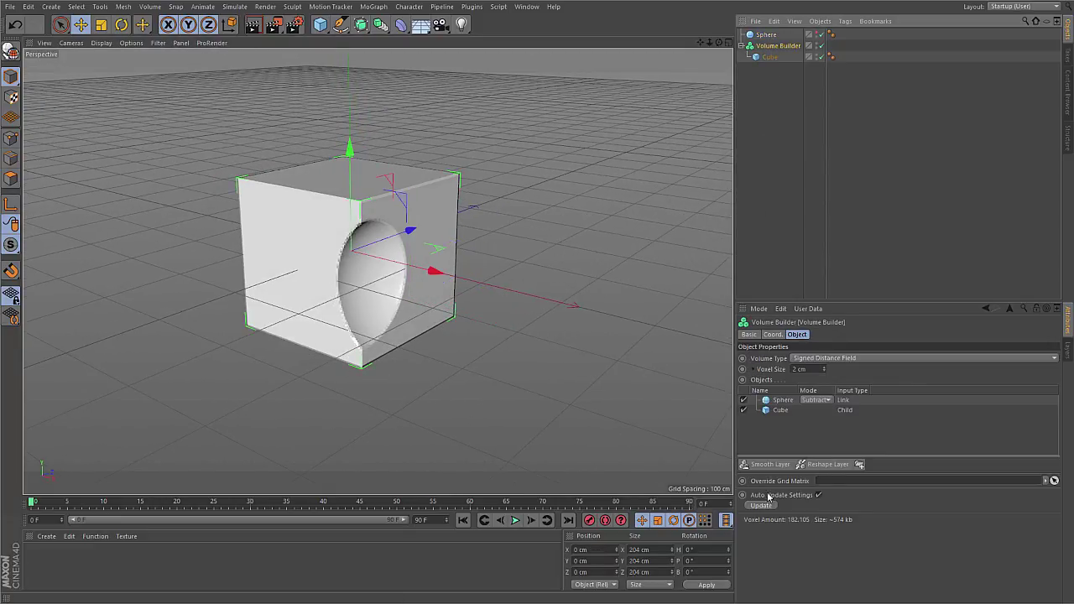
Expand the Voxel Size group to reveal the interior and exterior voxel range fields.
left_click(753, 370)
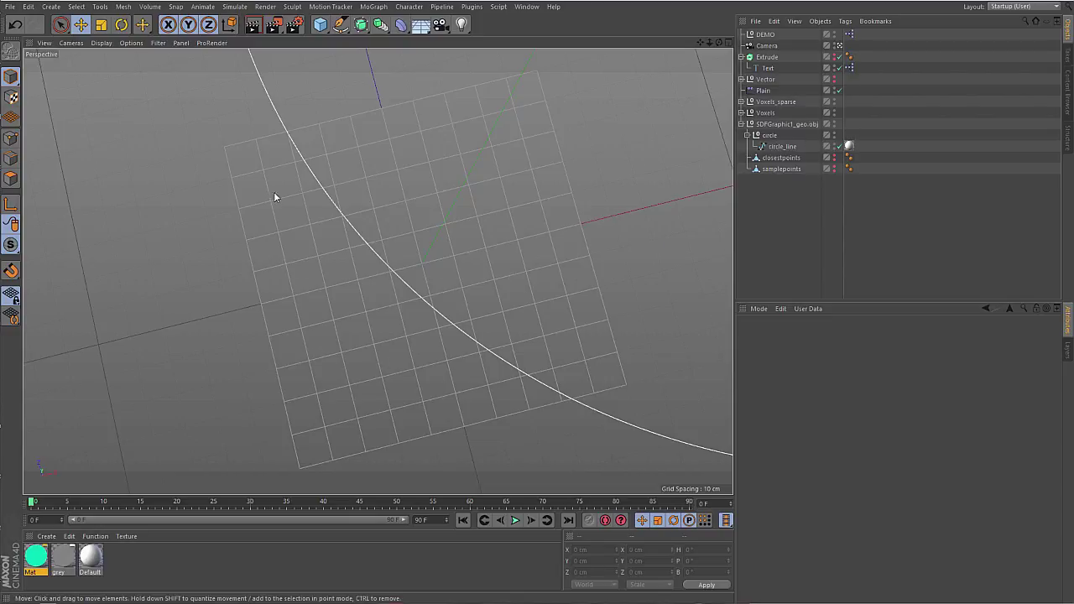
Hide the full Voxels grid so only the Voxels_sparse band along the circle remains.
left_click(833, 113)
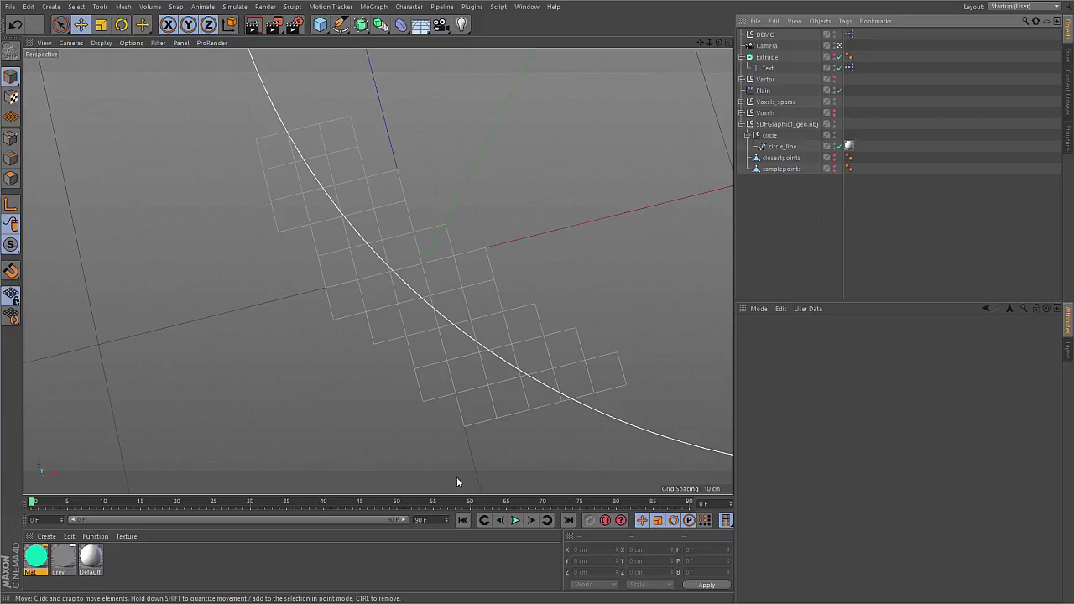
left_click(527, 7)
Switch to the Untitled 3 document holding the hollowed cube.
left_click(542, 308)
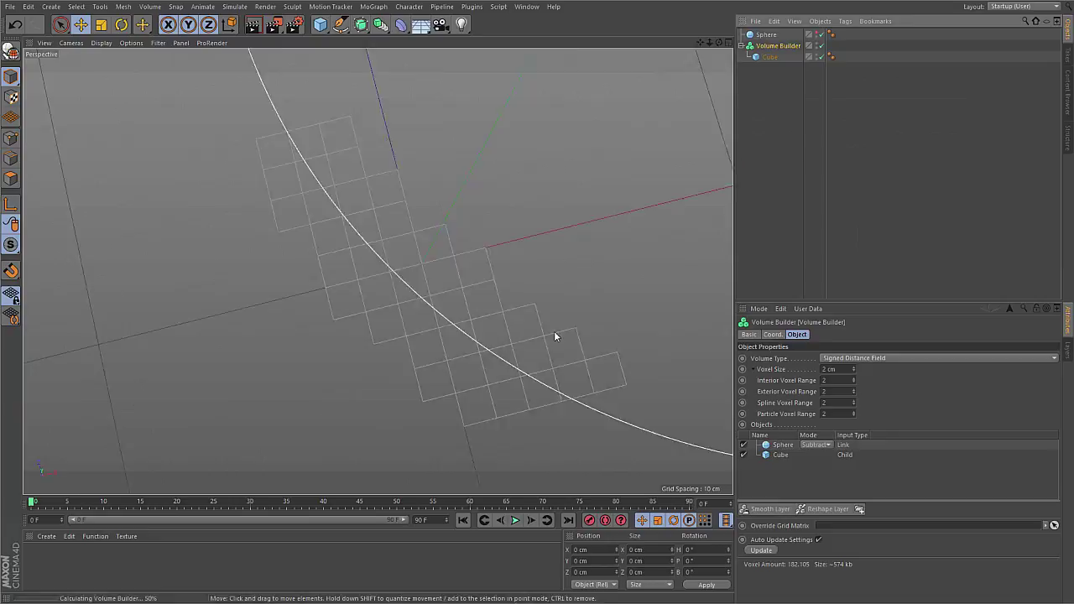